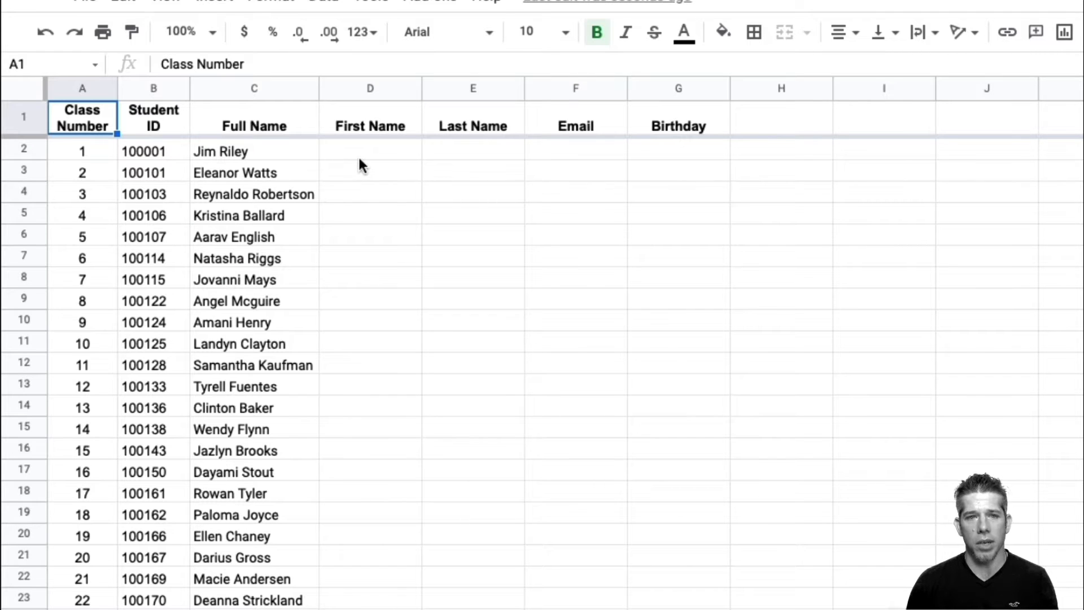
Step: Enter a formula in D2 that references the full name in C2, and decline filling the rest of the column
{"action": "left_click", "coordinate": [381, 161]}
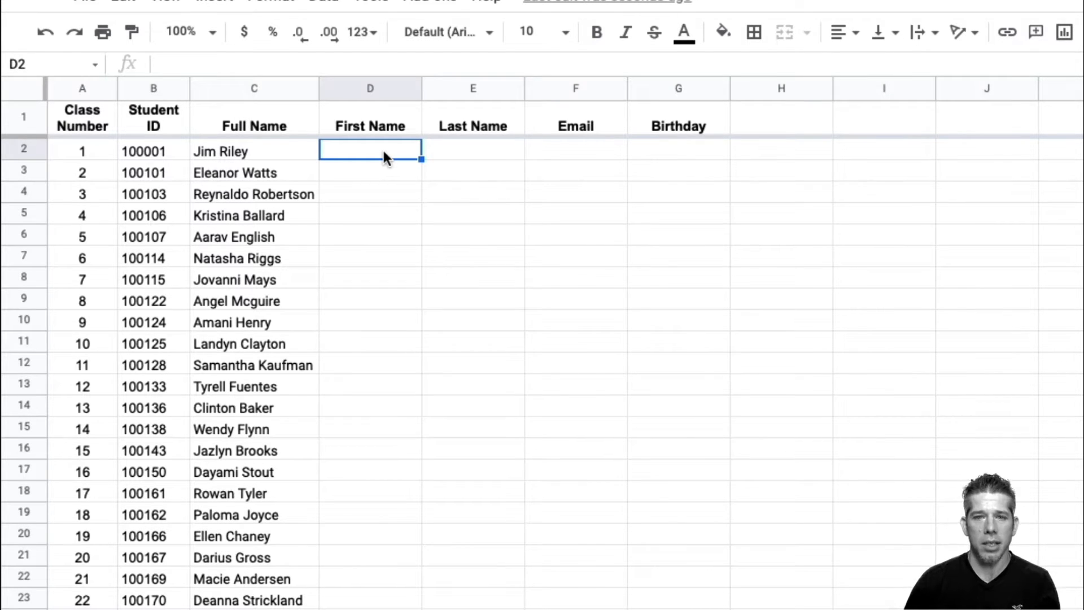
{"action": "type", "text": "="}
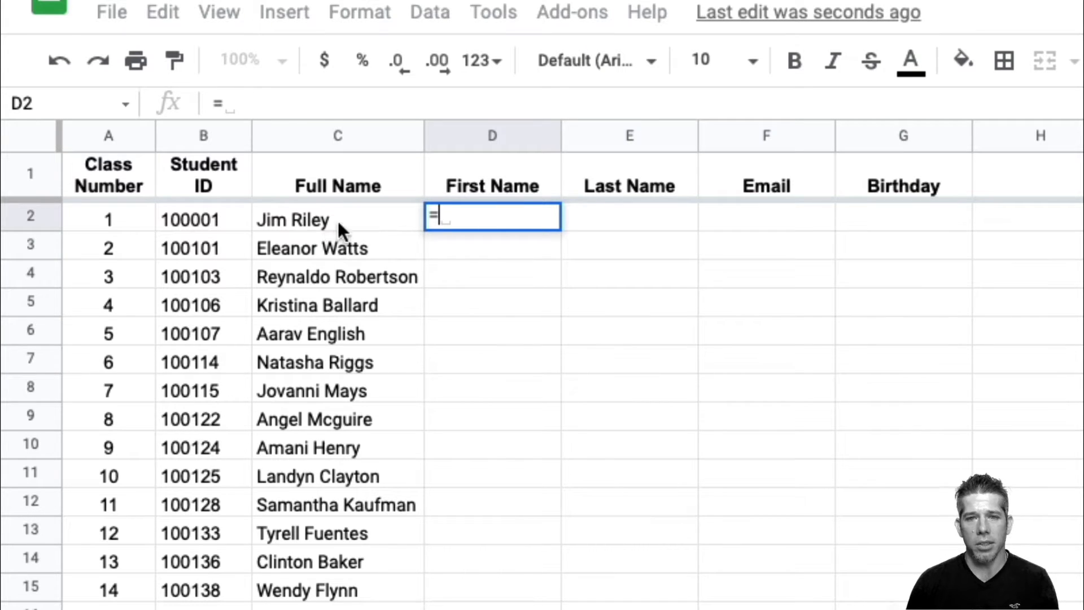
{"action": "left_click", "coordinate": [311, 218]}
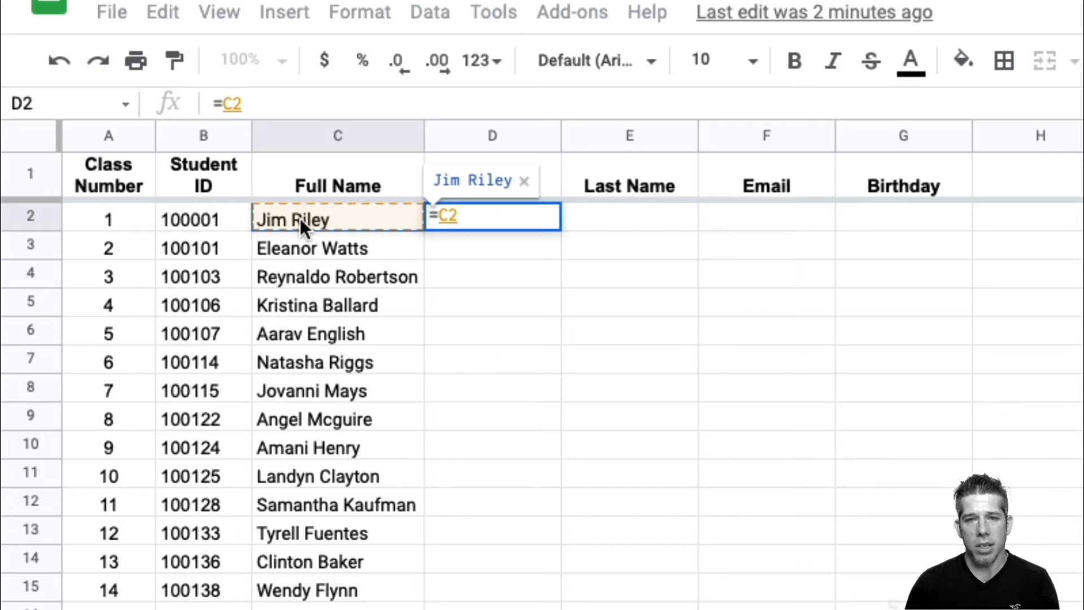
{"action": "key", "text": "Return"}
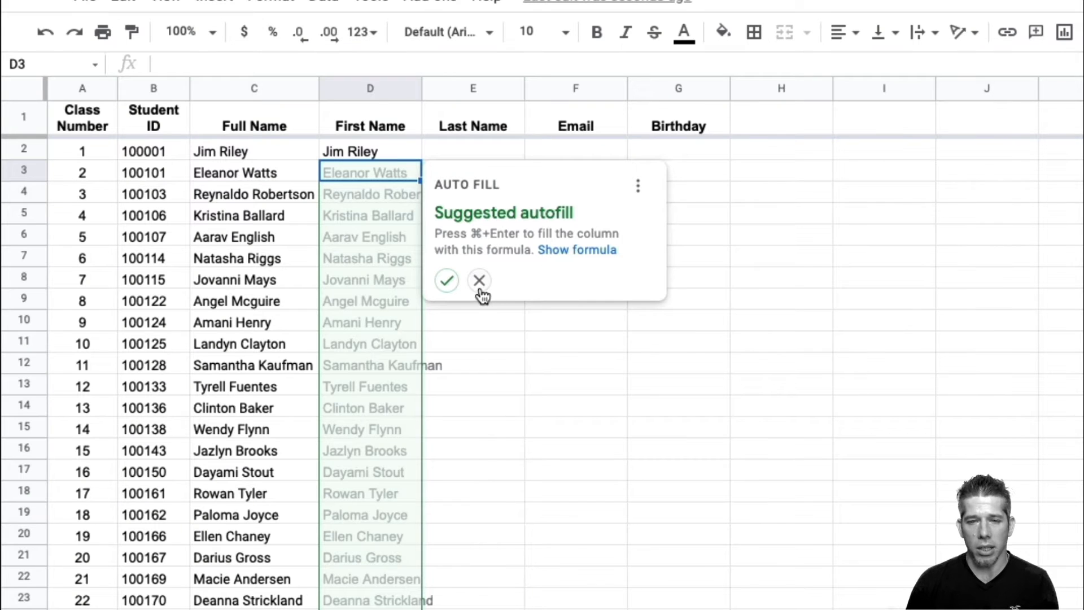
{"action": "left_click", "coordinate": [477, 282]}
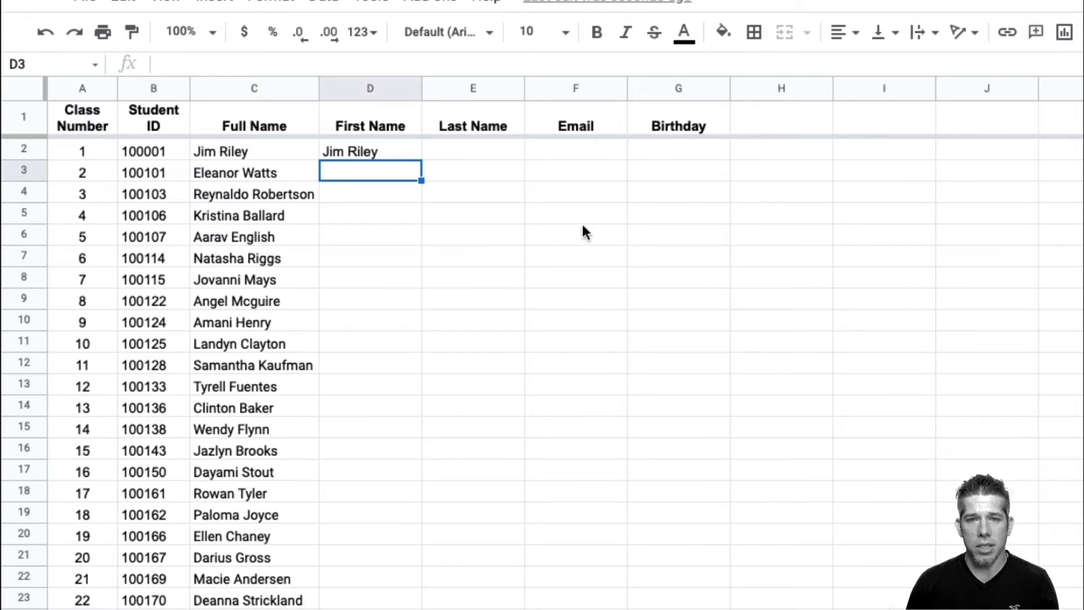
Step: Test the link between C2 and D2 by replacing the name in C2 with "Student 2", and undo the test
{"action": "left_click", "coordinate": [390, 150]}
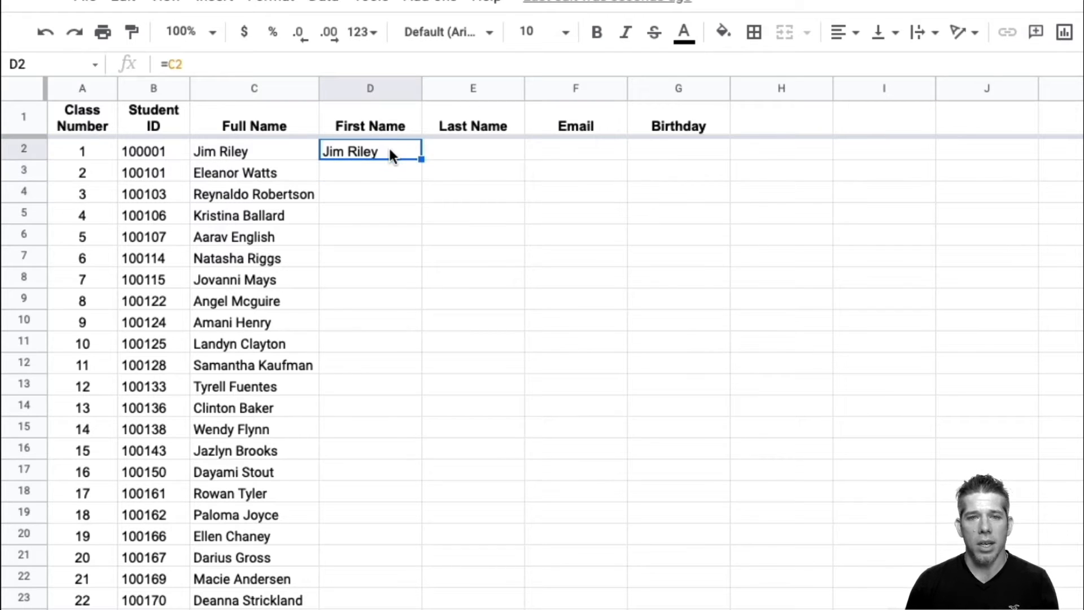
{"action": "left_click", "coordinate": [252, 151]}
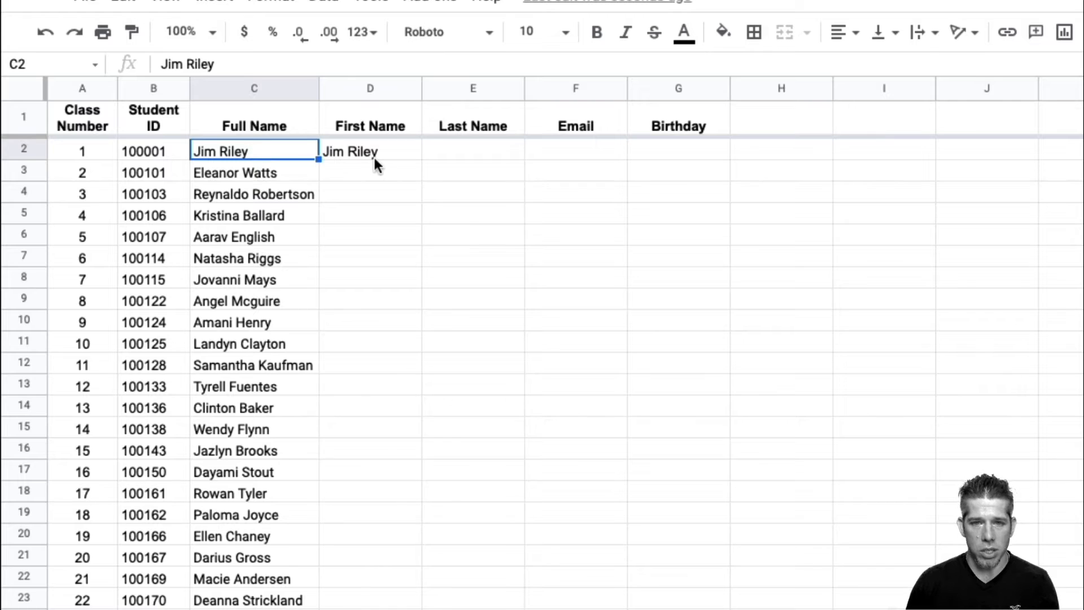
{"action": "left_click", "coordinate": [373, 157]}
{"action": "left_click", "coordinate": [242, 151]}
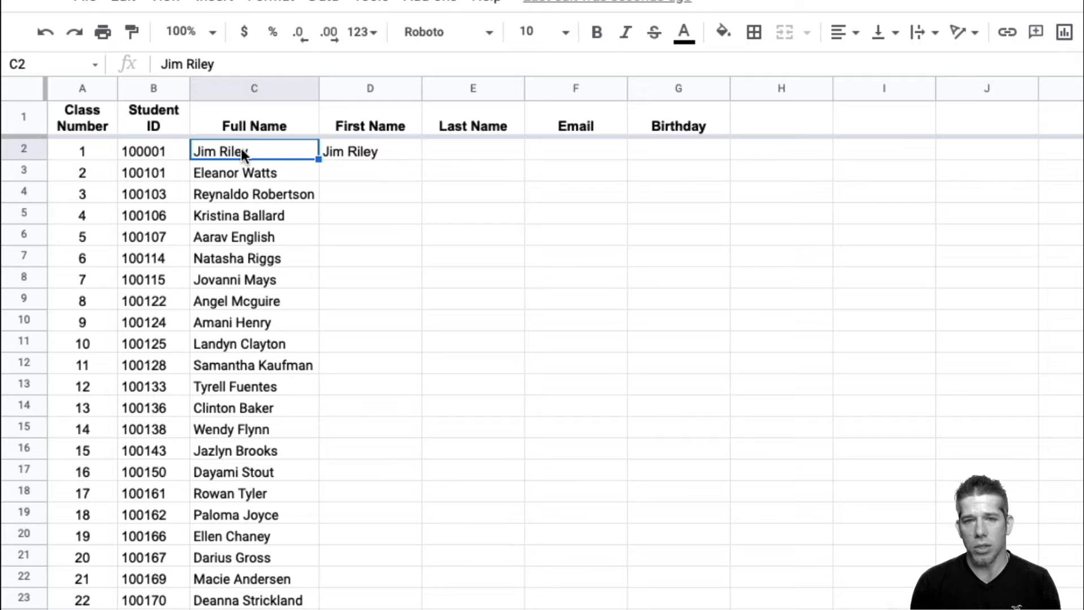
{"action": "type", "text": "Student"}
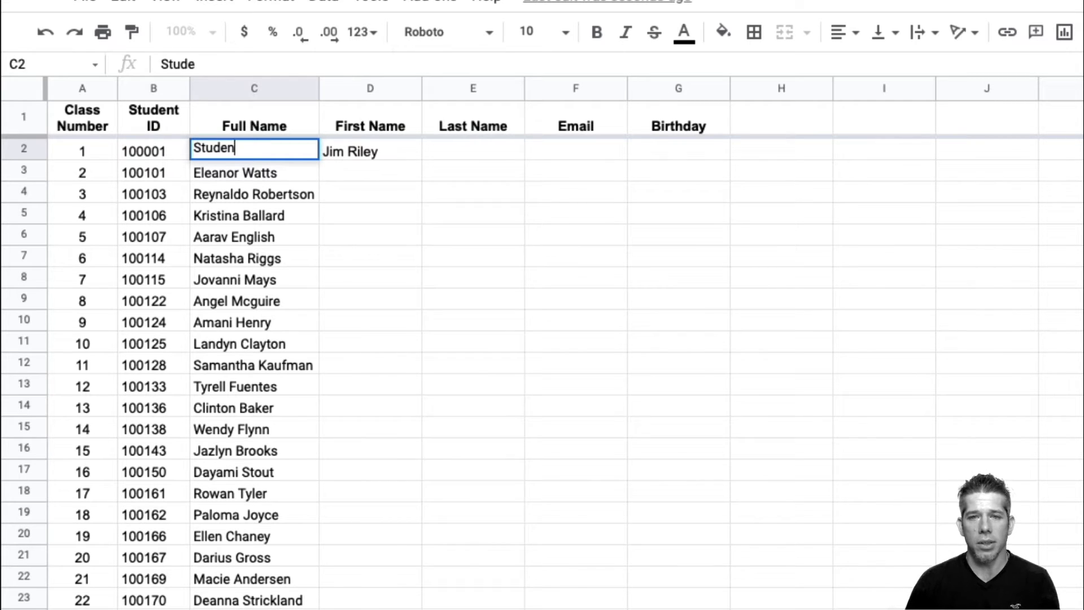
{"action": "type", "text": " 2"}
{"action": "key", "text": "Return"}
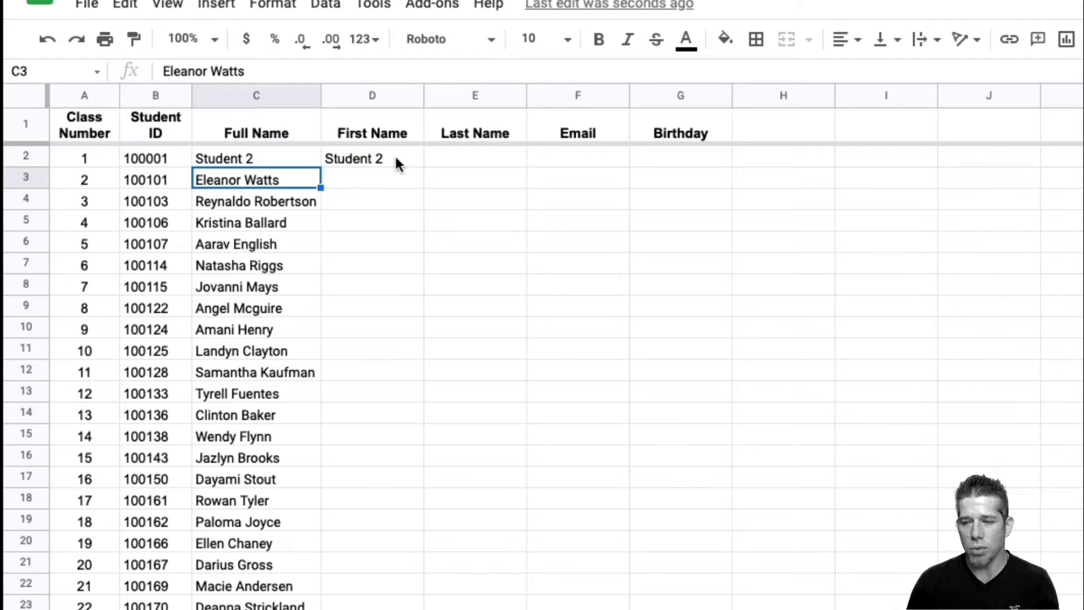
{"action": "key", "text": "ctrl+z"}
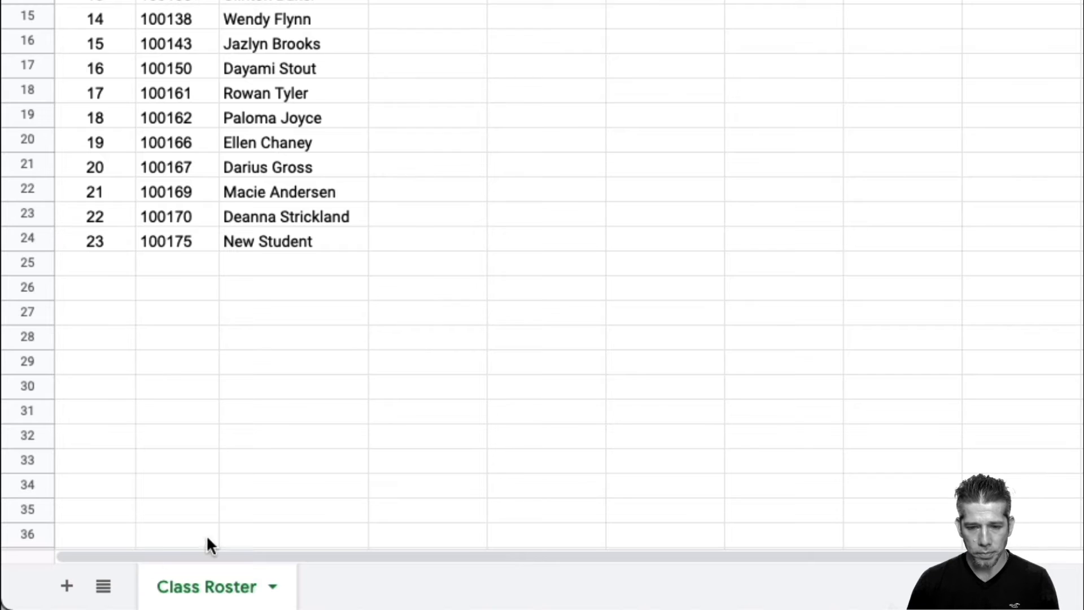
Step: Add a new sheet and name it Attendance
{"action": "left_click", "coordinate": [69, 586]}
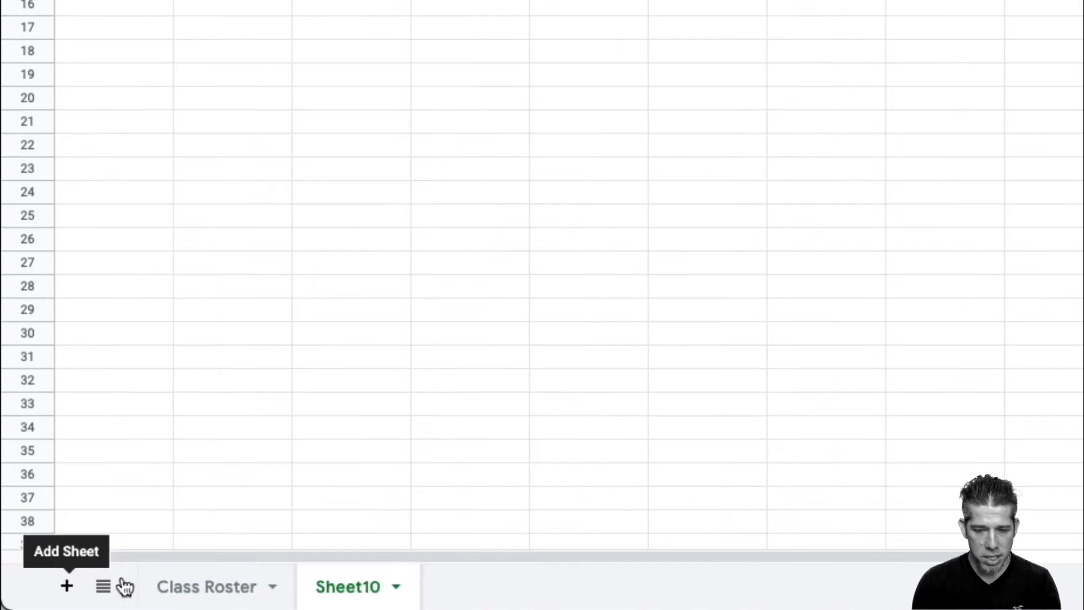
{"action": "double_click", "coordinate": [360, 582]}
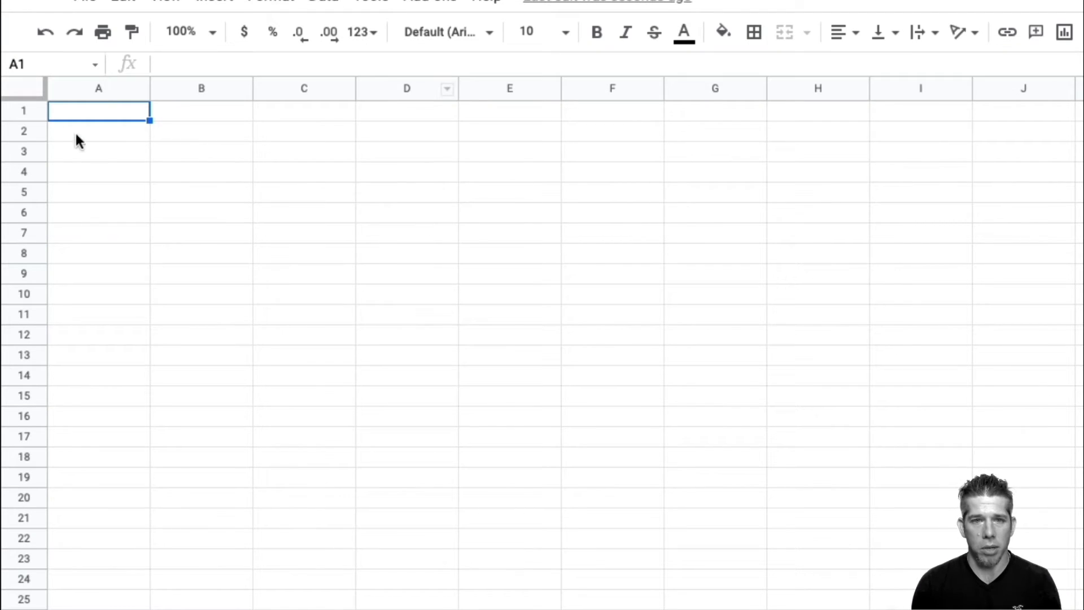
Step: Enter the headers Name in A1, 5/1/2021 in B1 and 5/2/2021 in C1
{"action": "type", "text": "Name"}
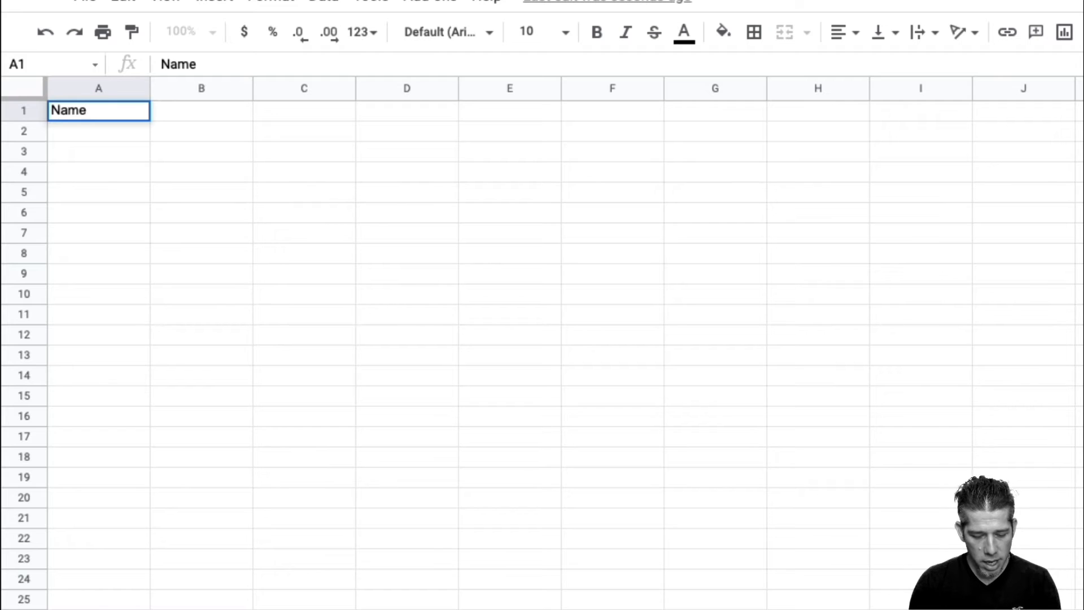
{"action": "key", "text": "Tab"}
{"action": "type", "text": "5/"}
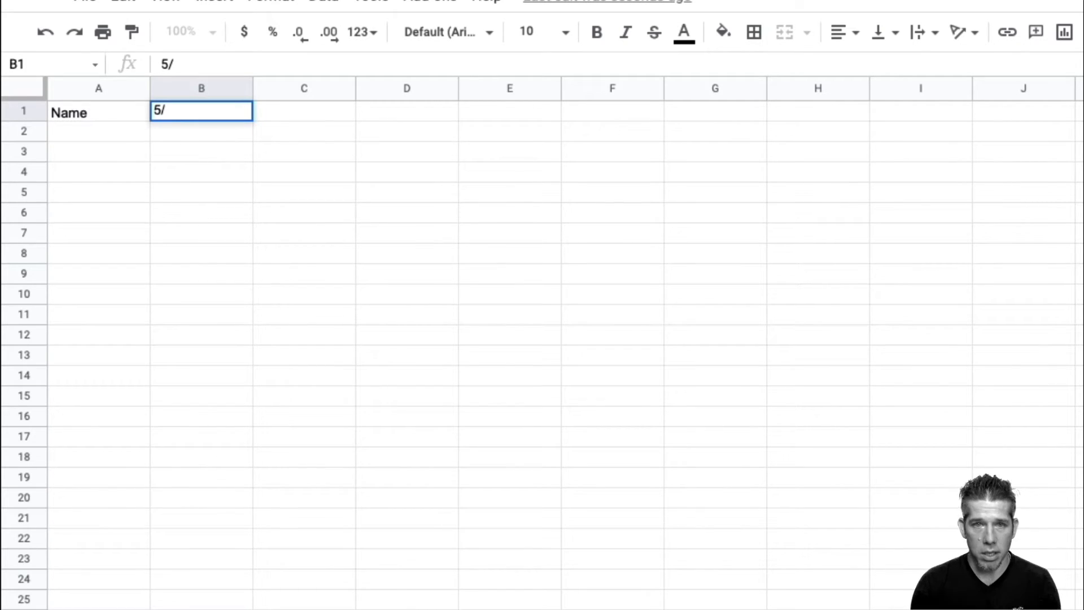
{"action": "type", "text": "1/2021"}
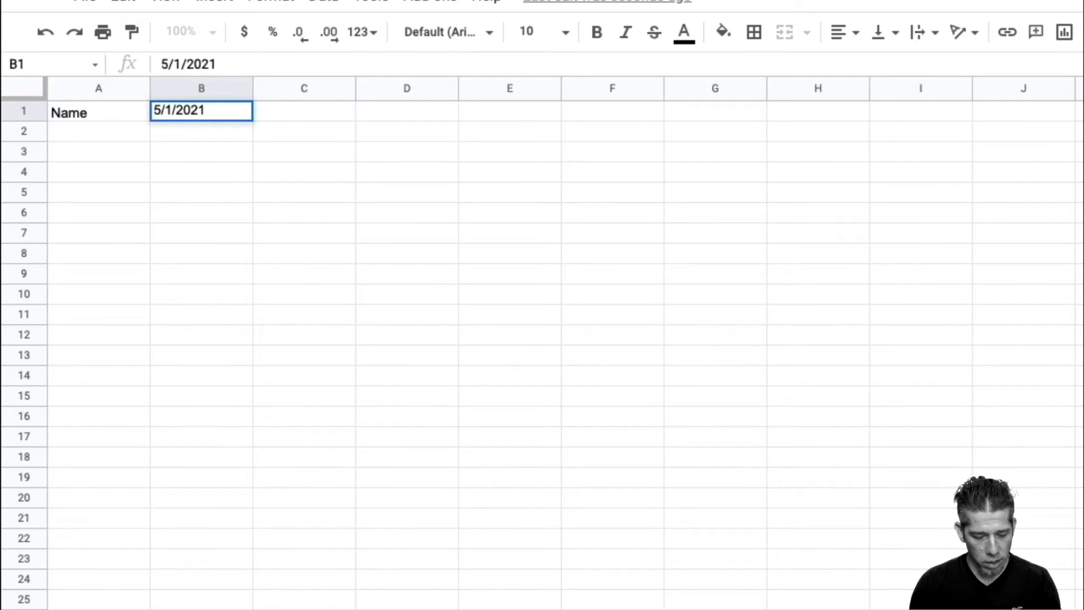
{"action": "key", "text": "Return"}
{"action": "left_click", "coordinate": [303, 119]}
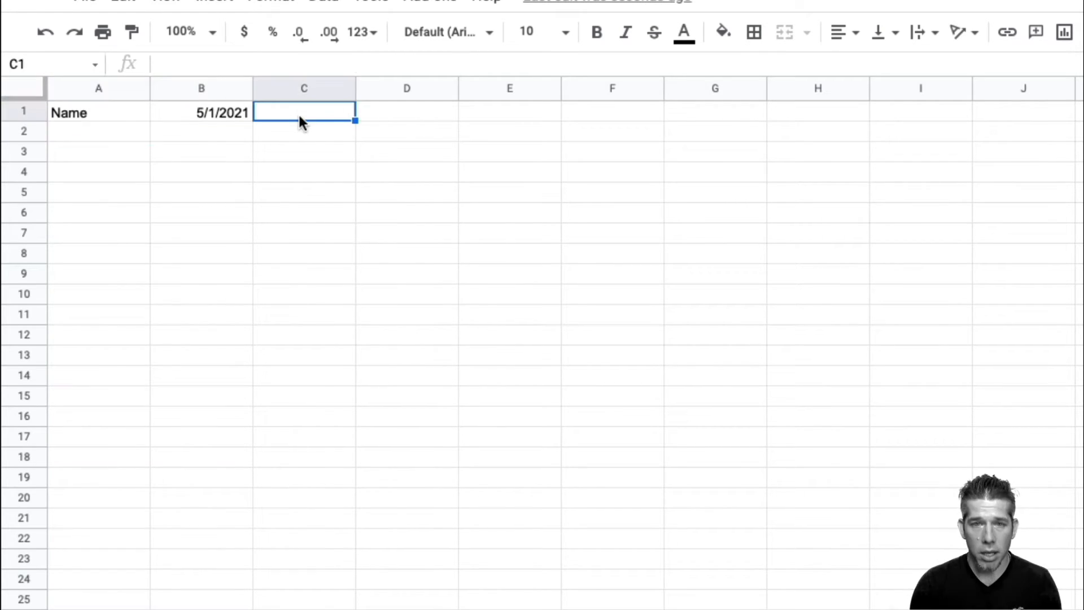
{"action": "type", "text": "5/2/2021"}
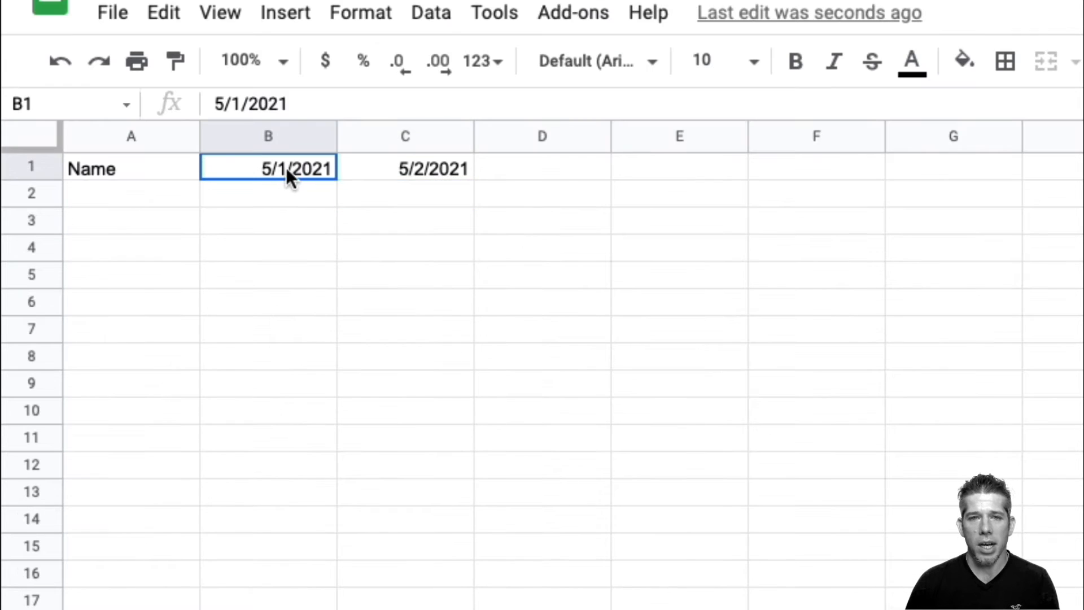
Step: Extend the date series from B1:C1 across the header row through J1
{"action": "left_click_drag", "start_coordinate": [212, 119], "coordinate": [266, 113]}
{"action": "left_click_drag", "start_coordinate": [355, 171], "coordinate": [403, 168]}
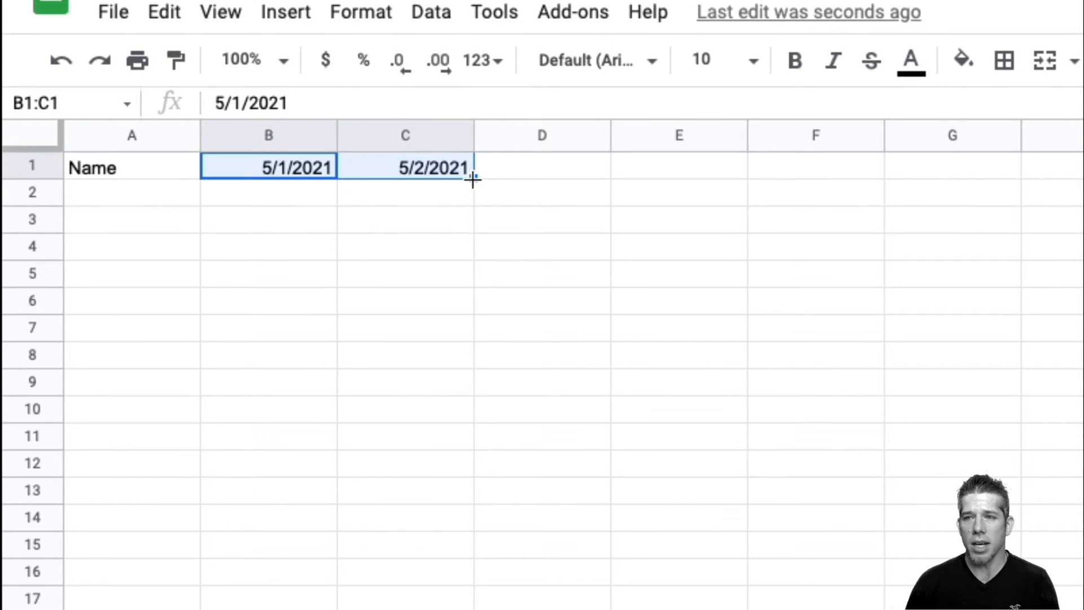
{"action": "left_click_drag", "start_coordinate": [355, 120], "coordinate": [1011, 119]}
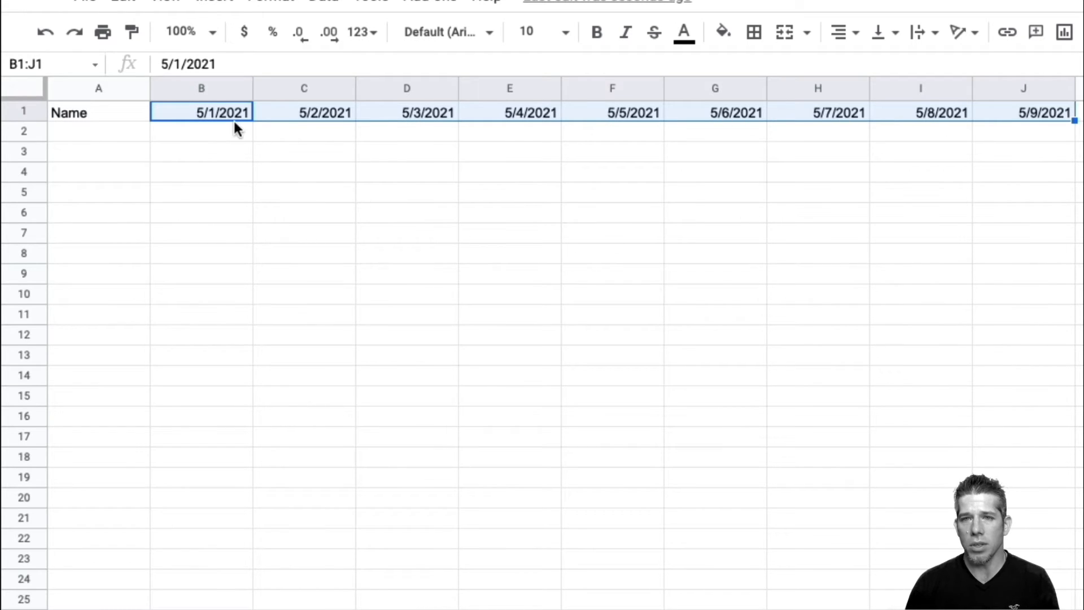
Step: Make the header row of the Attendance sheet bold and freeze it
{"action": "left_click", "coordinate": [22, 112]}
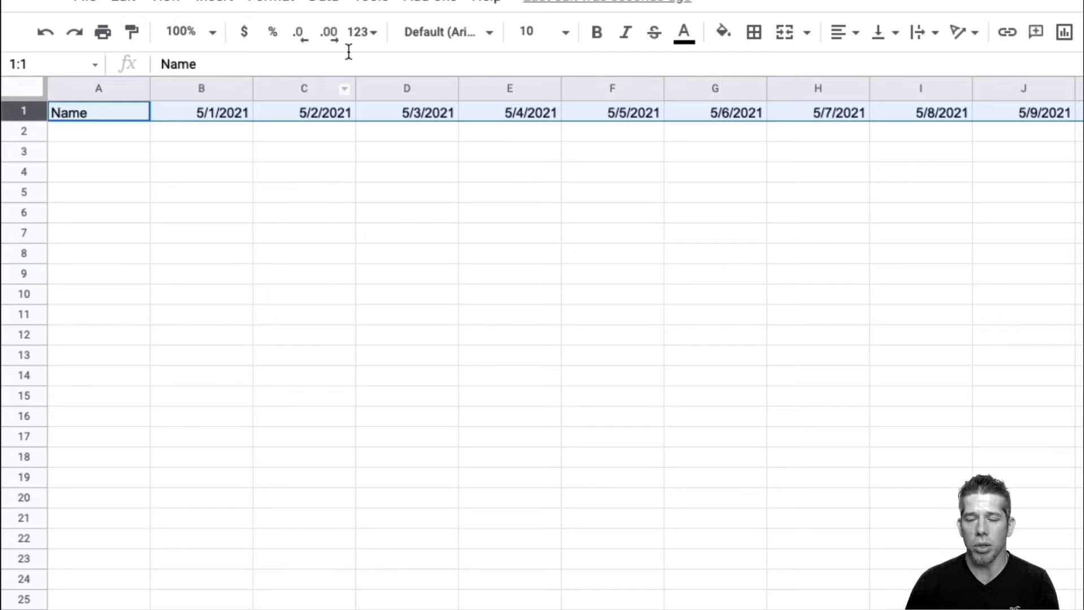
{"action": "left_click", "coordinate": [592, 42]}
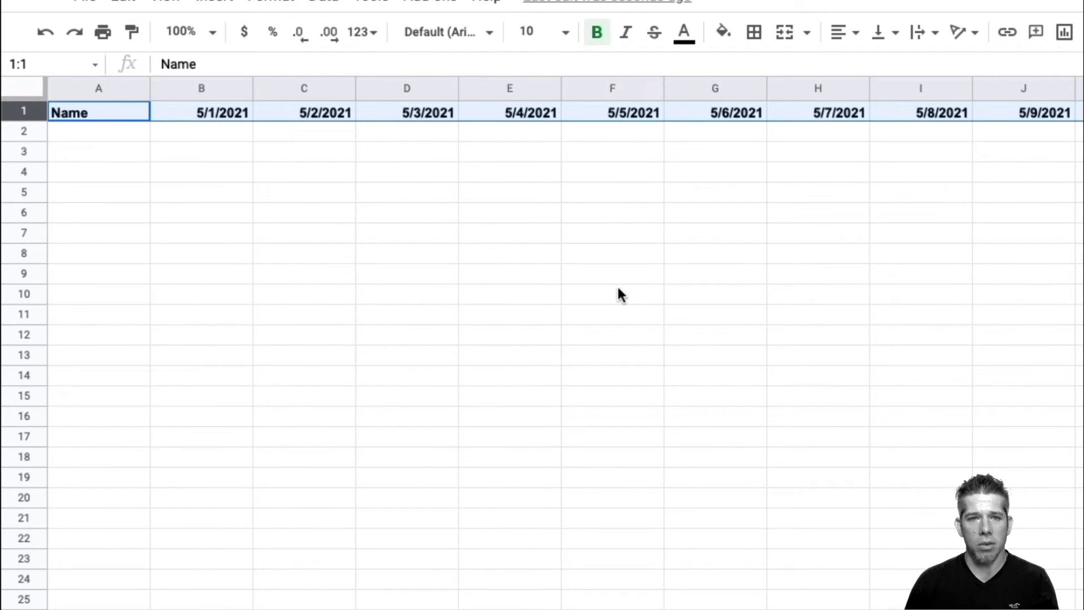
{"action": "left_click", "coordinate": [255, 219]}
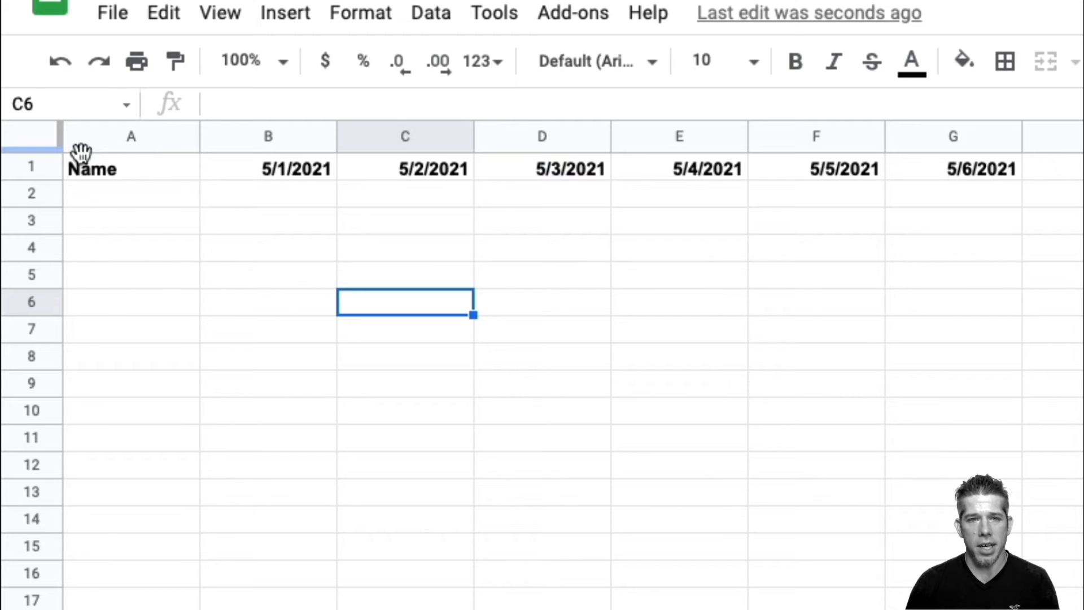
{"action": "left_click_drag", "start_coordinate": [32, 151], "coordinate": [34, 179]}
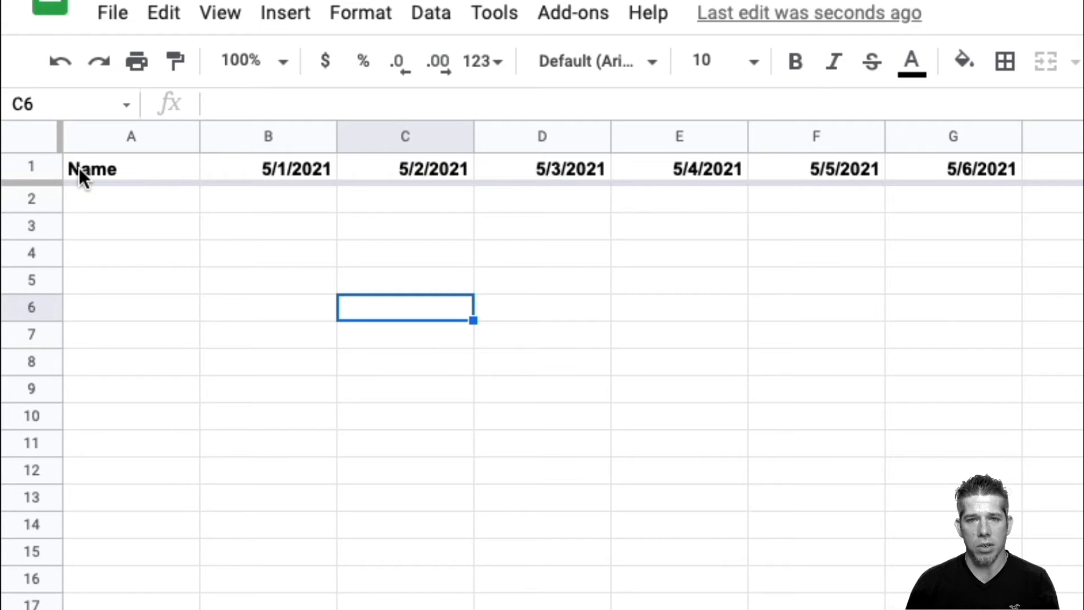
{"action": "scroll", "coordinate": [213, 231], "scroll_direction": "down", "scroll_amount": 4}
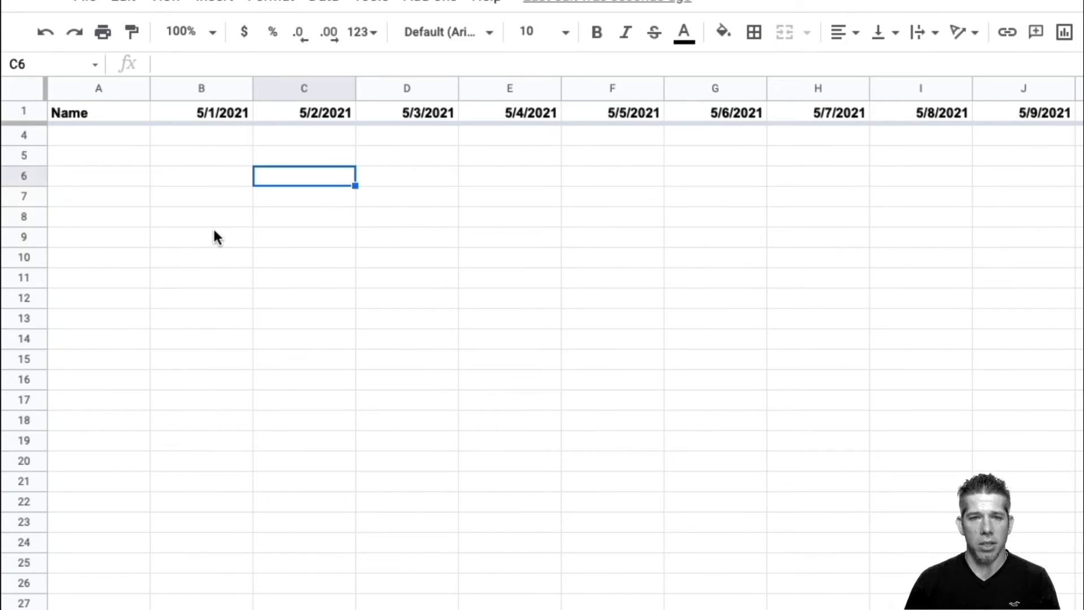
{"action": "scroll", "coordinate": [214, 231], "scroll_direction": "up", "scroll_amount": 4}
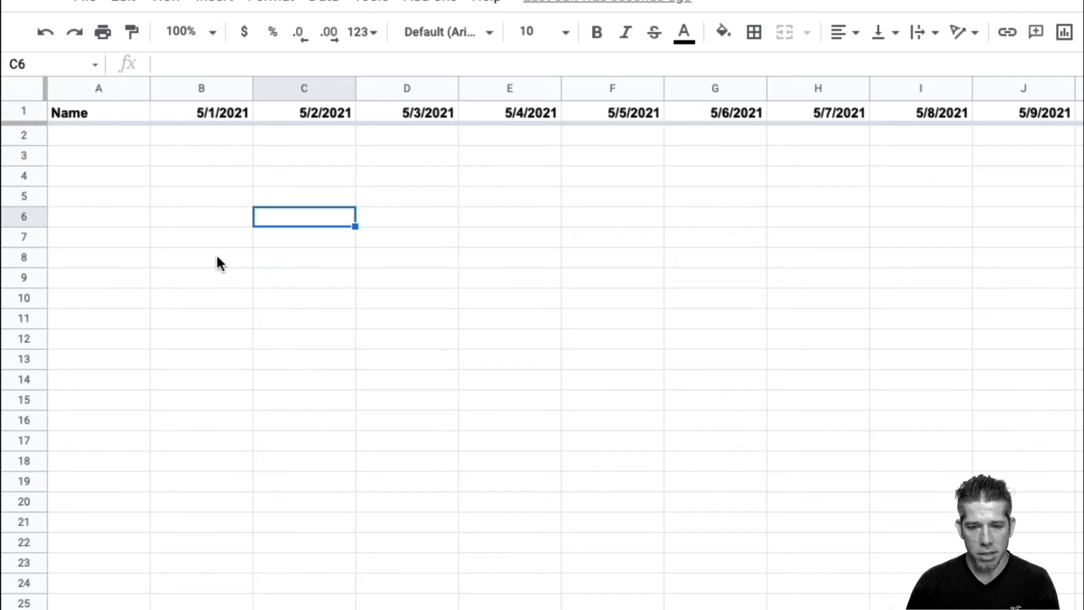
Step: Link A2 of the Attendance sheet to the first full name with the formula ='Class Roster'!C2
{"action": "left_click", "coordinate": [113, 135]}
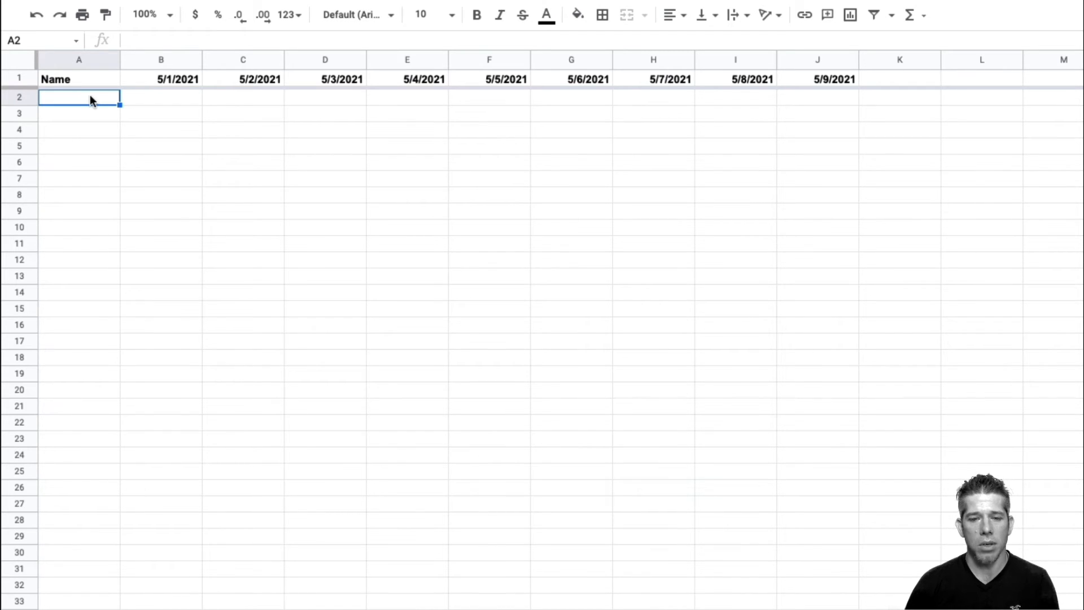
{"action": "type", "text": "="}
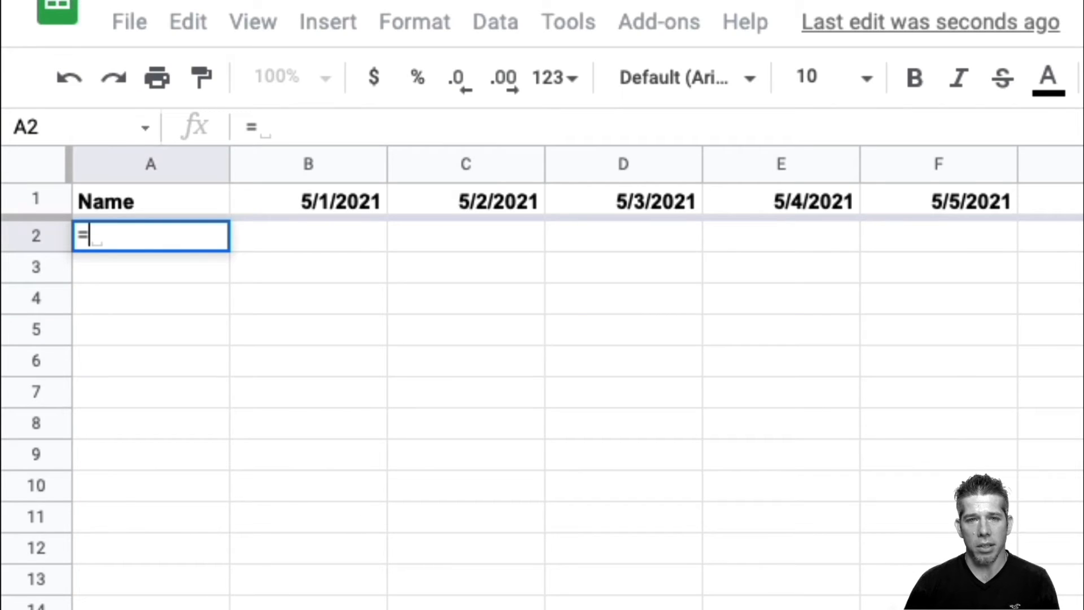
{"action": "left_click", "coordinate": [169, 609]}
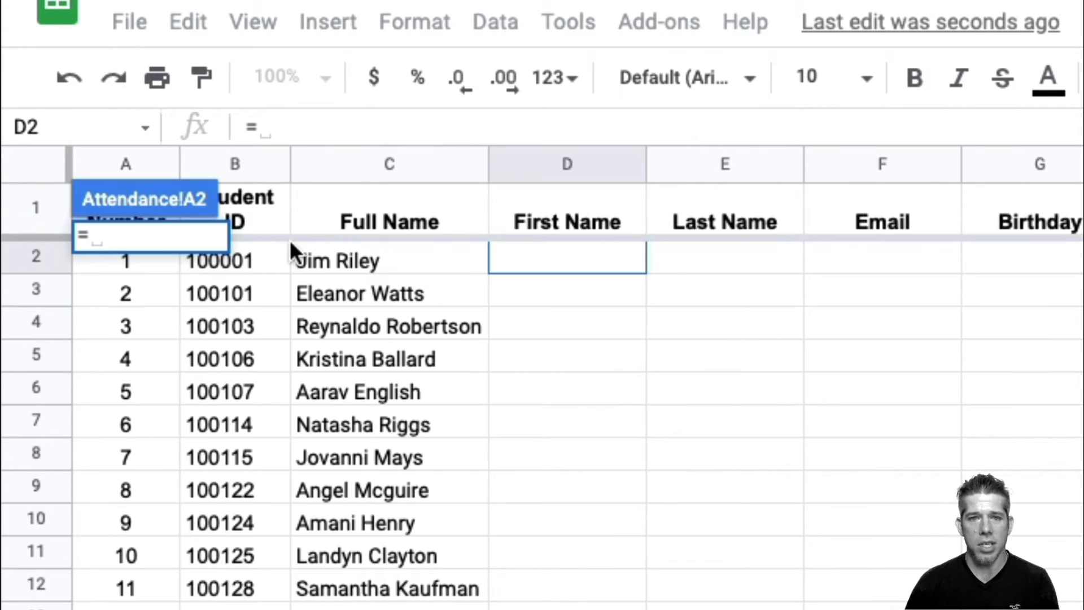
{"action": "left_click", "coordinate": [412, 252]}
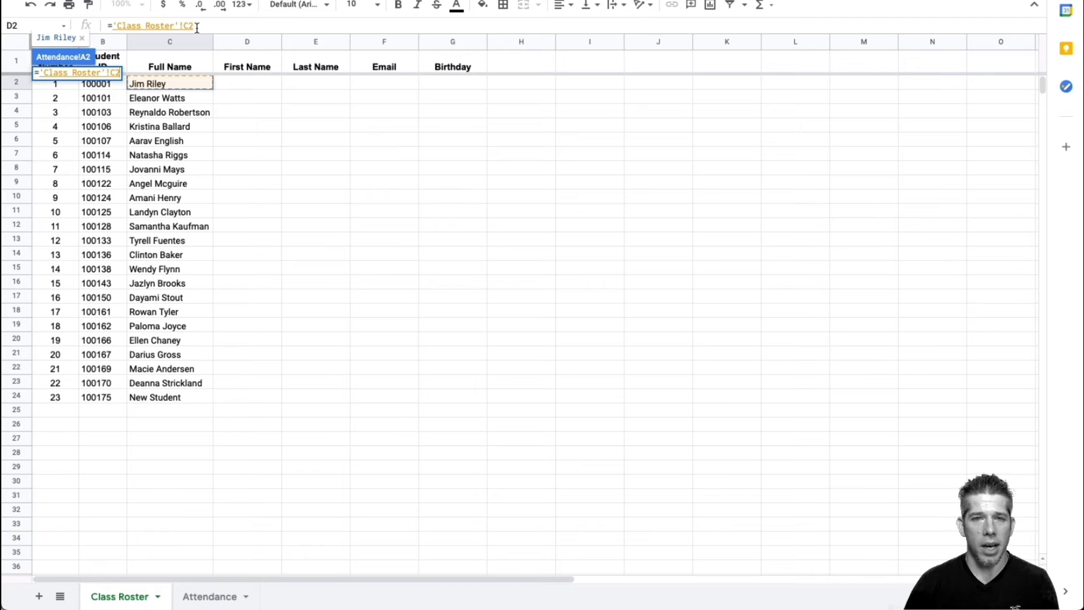
{"action": "key", "text": "Return"}
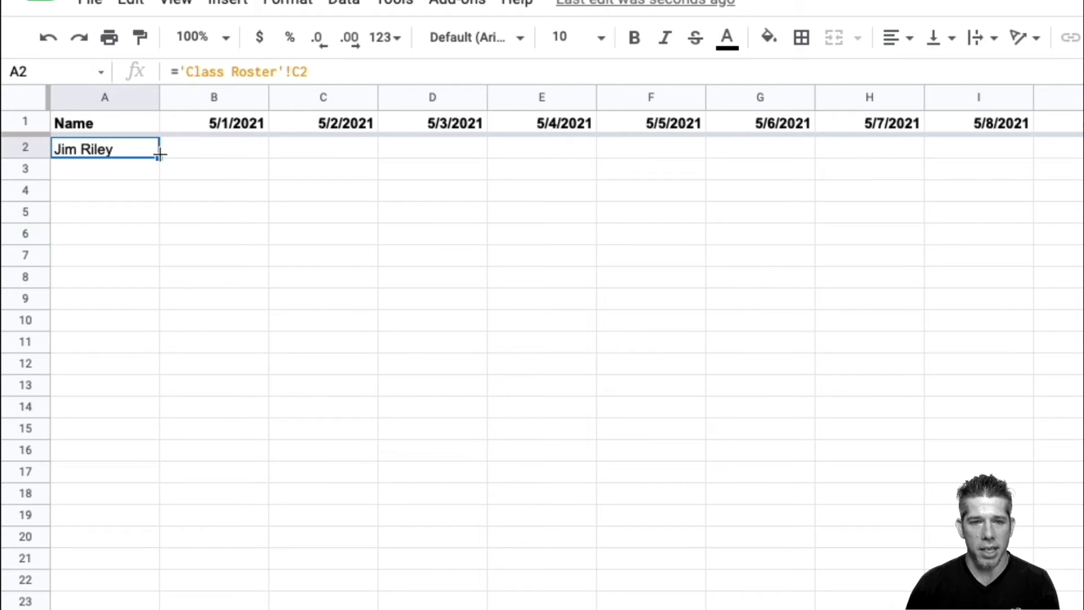
Step: Fill the roster link formula from A2 down to A26 and widen column A to fit the full names
{"action": "left_click_drag", "start_coordinate": [158, 156], "coordinate": [144, 609]}
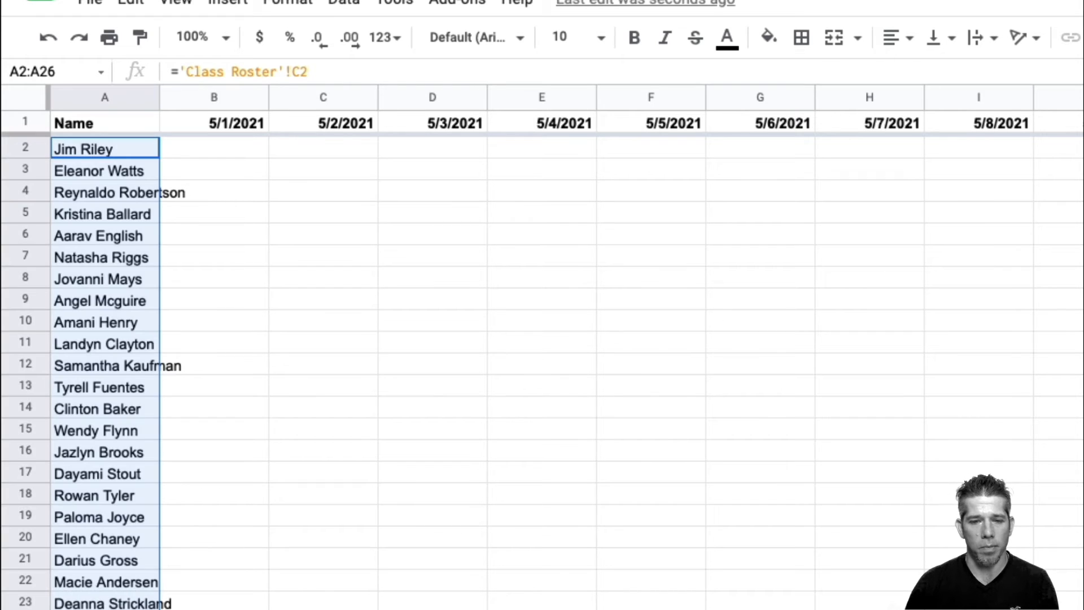
{"action": "left_click", "coordinate": [390, 258]}
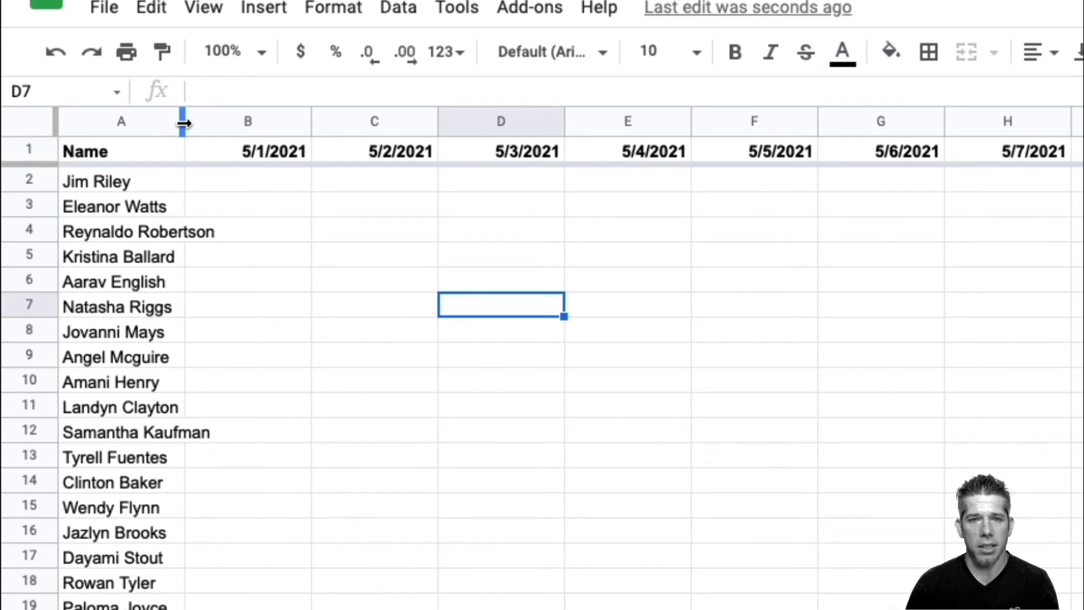
{"action": "left_click_drag", "start_coordinate": [184, 123], "coordinate": [232, 124]}
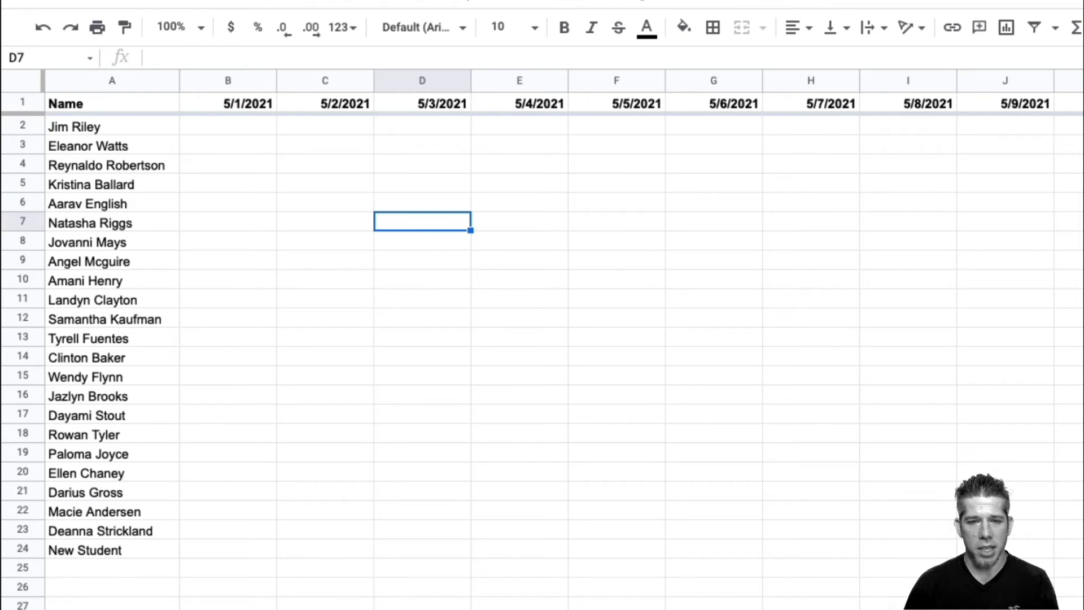
Step: Replace New Student in C24 of the Class Roster sheet with a student's full name
{"action": "left_click", "coordinate": [218, 609]}
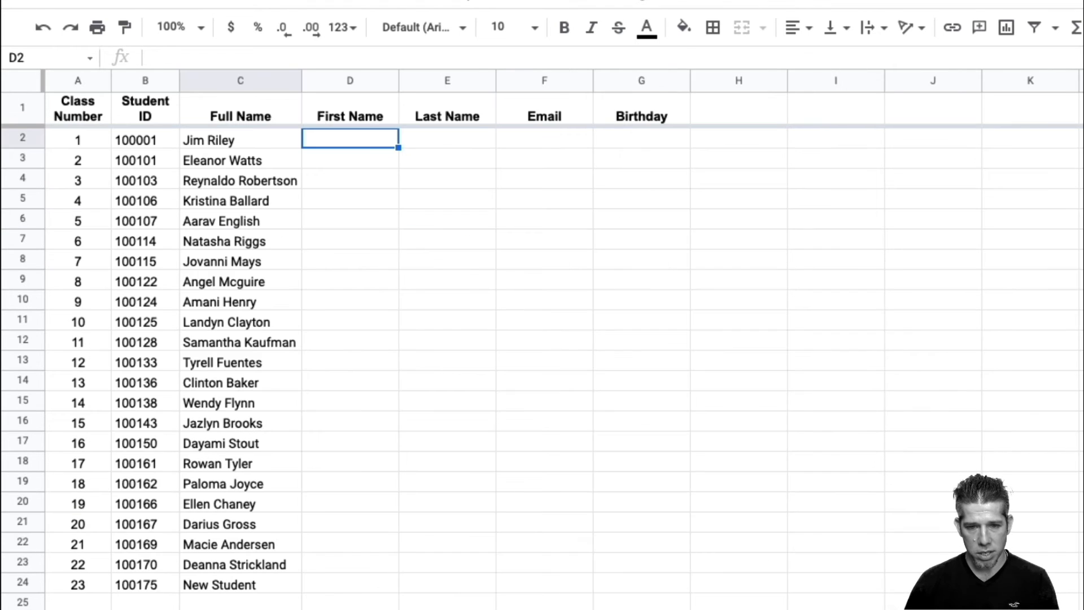
{"action": "left_click", "coordinate": [219, 587]}
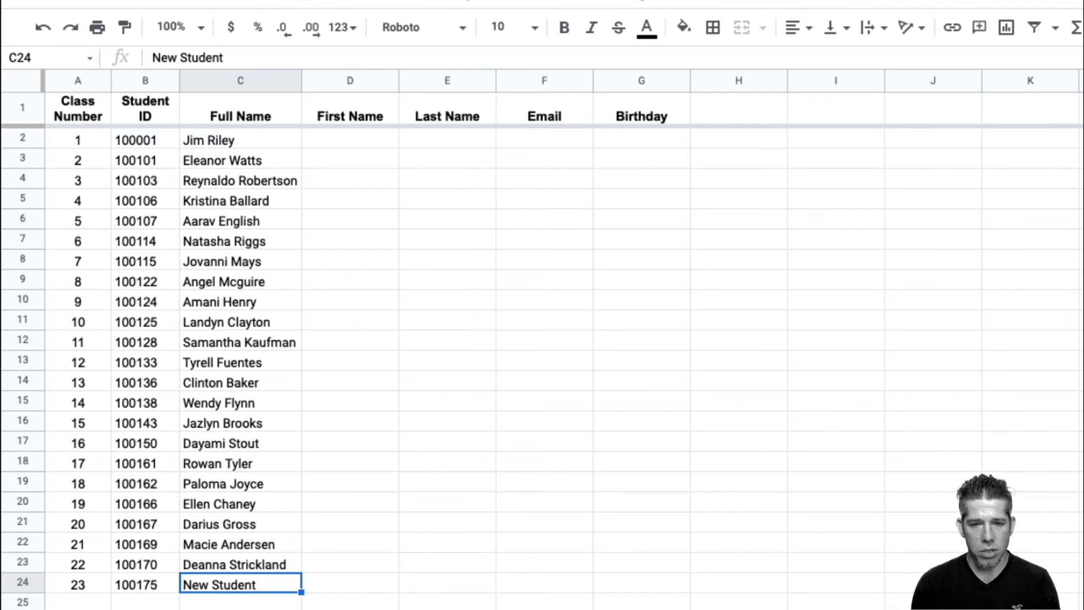
{"action": "type", "text": "John smi"}
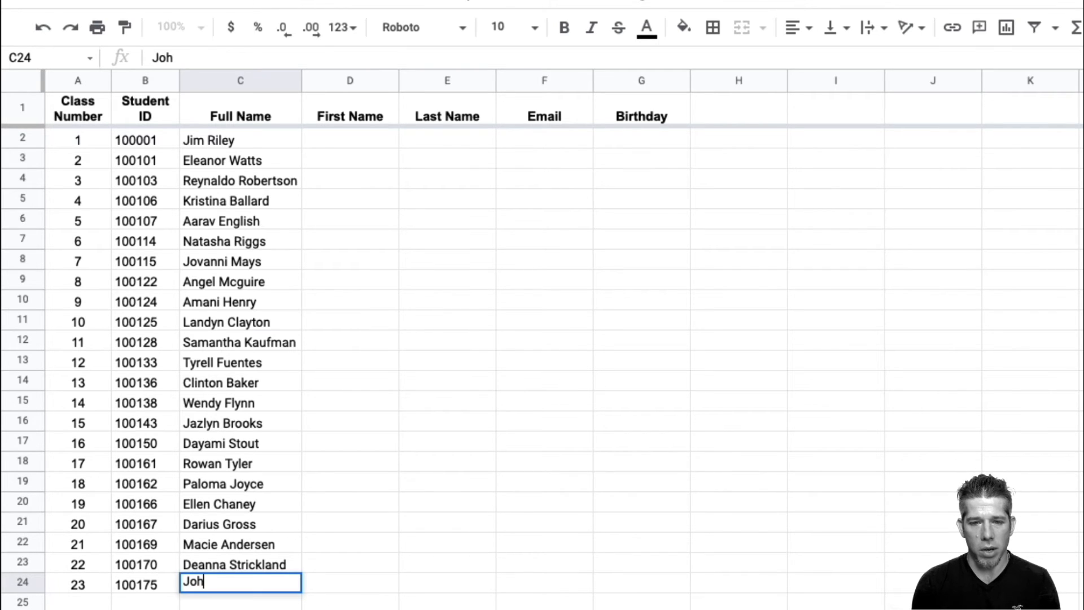
{"action": "key", "text": "BackSpace"}
{"action": "key", "text": "BackSpace"}
{"action": "key", "text": "BackSpace"}
{"action": "type", "text": "Smith"}
{"action": "key", "text": "Return"}
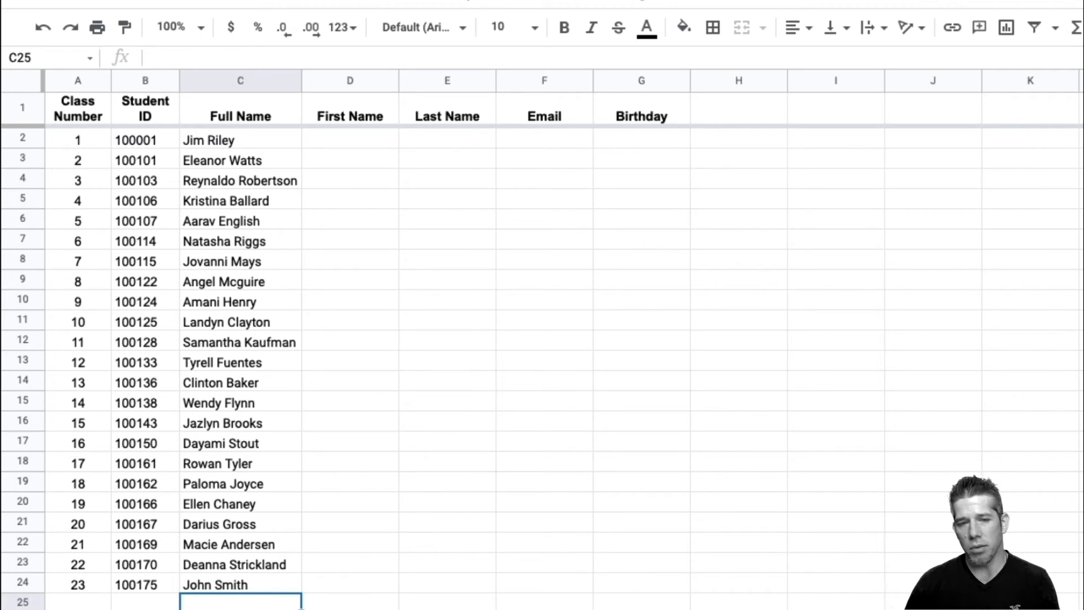
Step: Duplicate the Attendance sheet within the same spreadsheet
{"action": "key", "text": "ctrl+shift+Page_Down"}
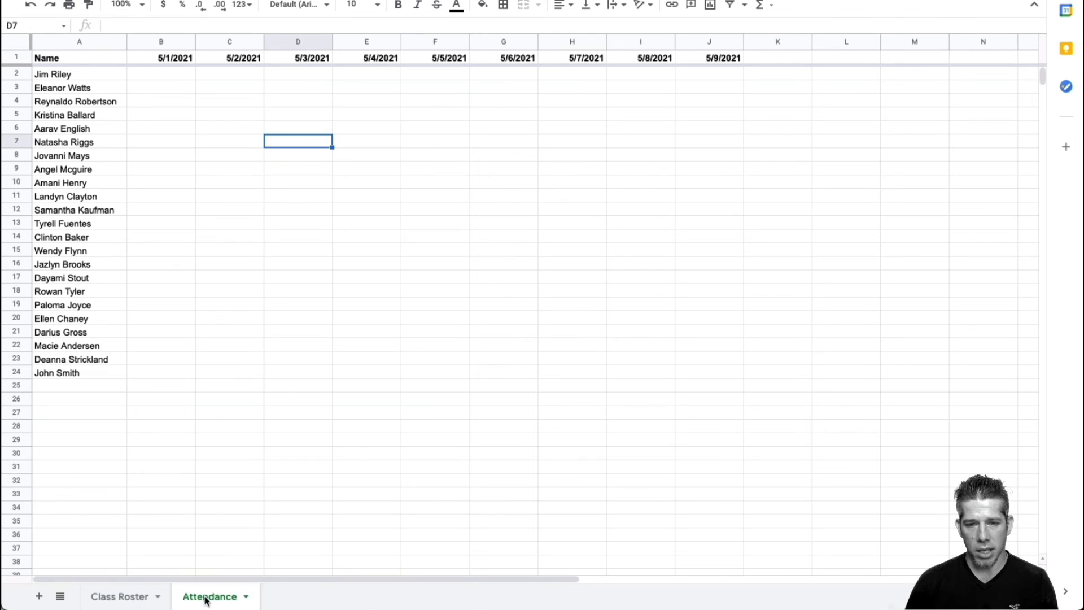
{"action": "left_click", "coordinate": [245, 597]}
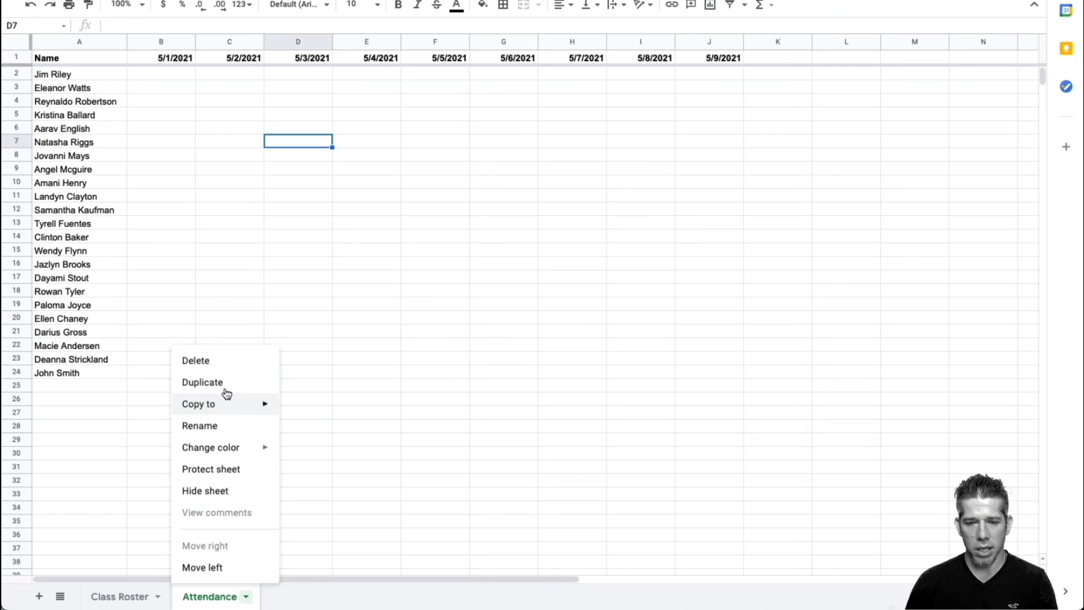
{"action": "left_click", "coordinate": [200, 386]}
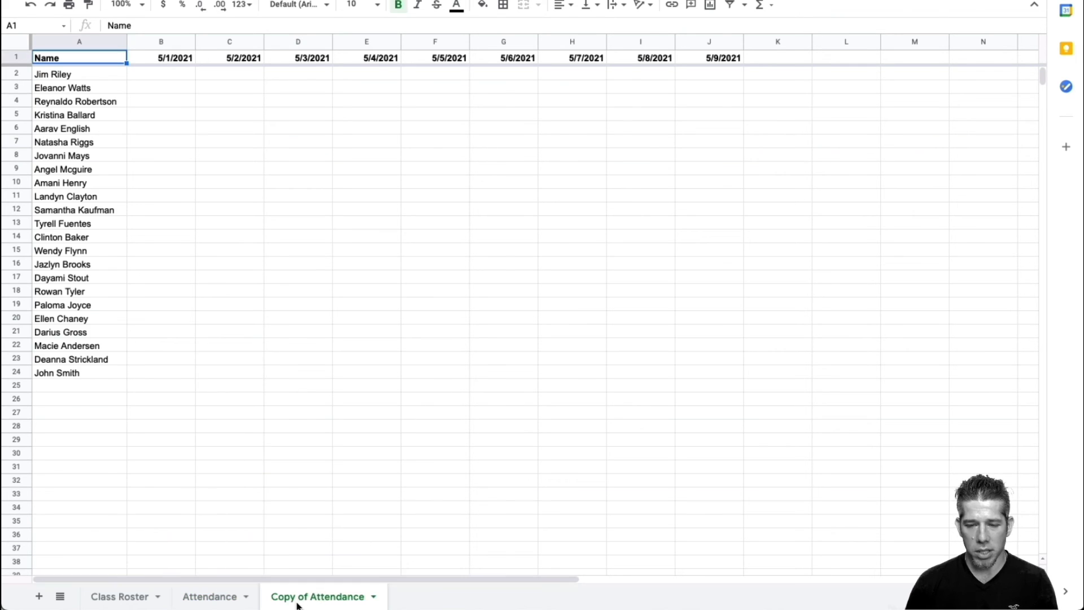
Step: Rename the copied Attendance sheet as Math Scores
{"action": "double_click", "coordinate": [320, 597]}
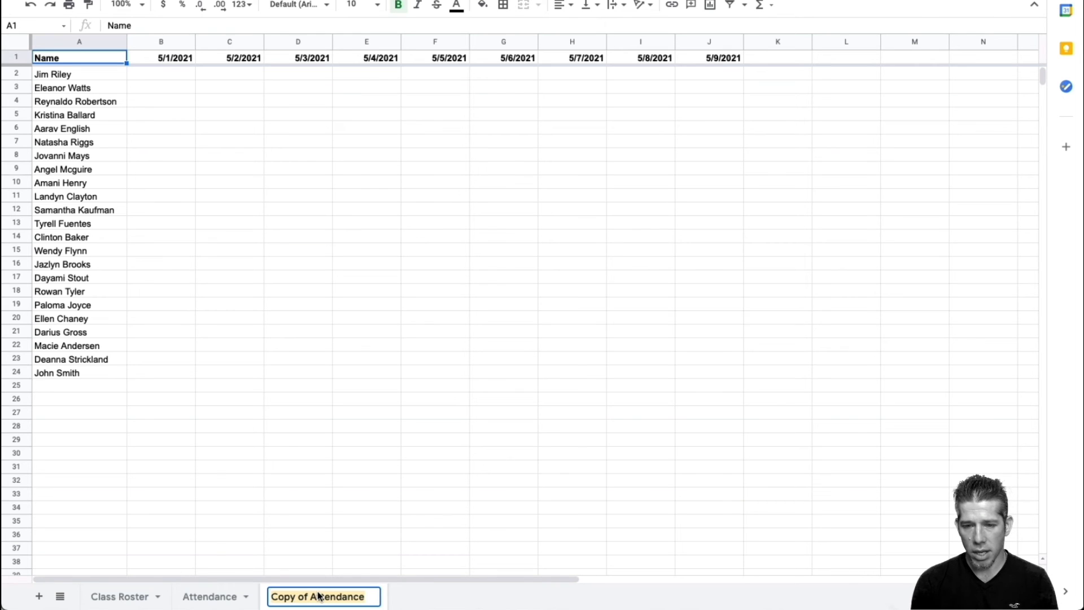
{"action": "type", "text": "Math Scro"}
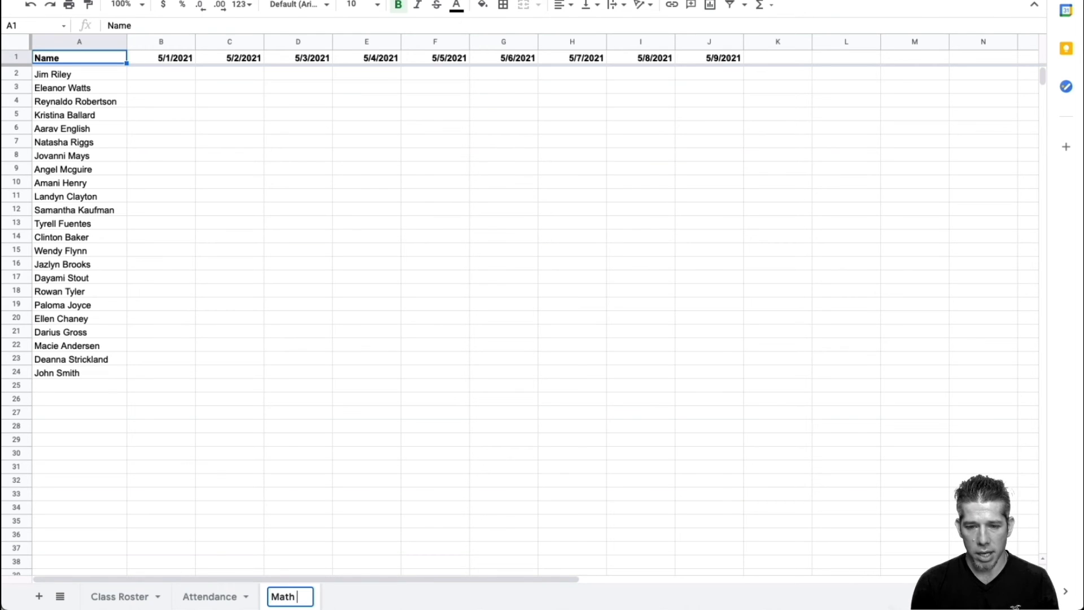
{"action": "type", "text": "es"}
{"action": "key", "text": "BackSpace"}
{"action": "key", "text": "BackSpace"}
{"action": "key", "text": "BackSpace"}
{"action": "key", "text": "BackSpace"}
{"action": "type", "text": "ores"}
{"action": "key", "text": "Return"}
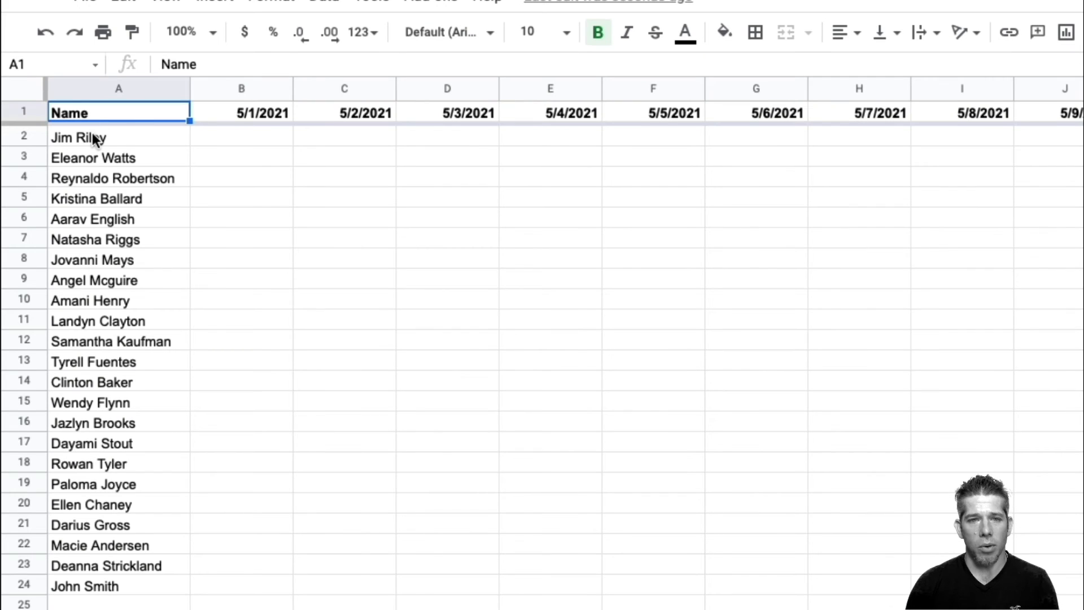
Step: Check the roster link formula in A2 of the Math Scores sheet and clear the last student entry in A24
{"action": "left_click", "coordinate": [94, 138]}
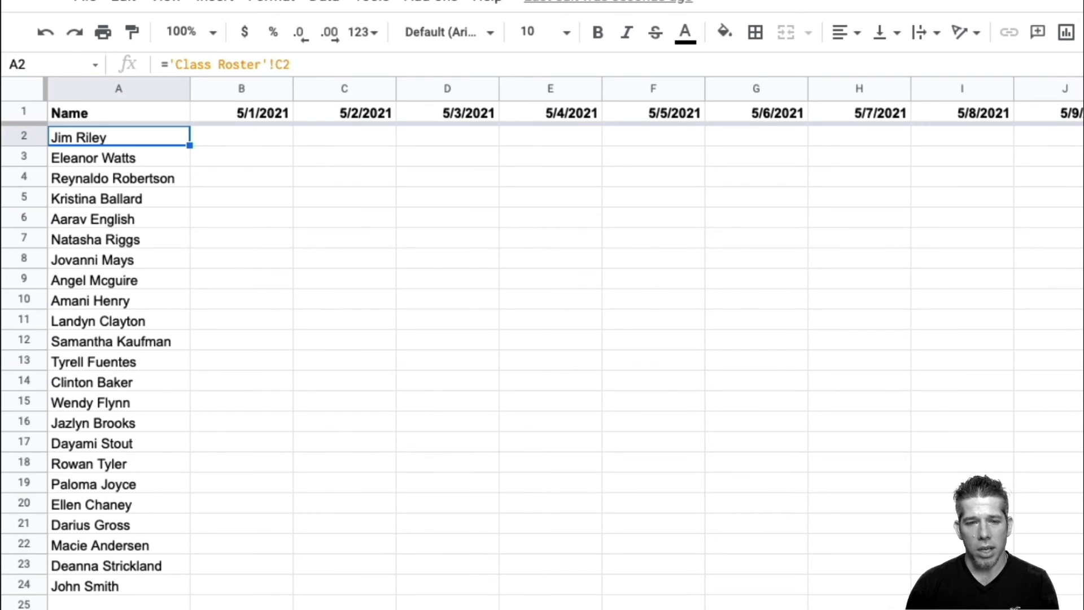
{"action": "left_click", "coordinate": [113, 586]}
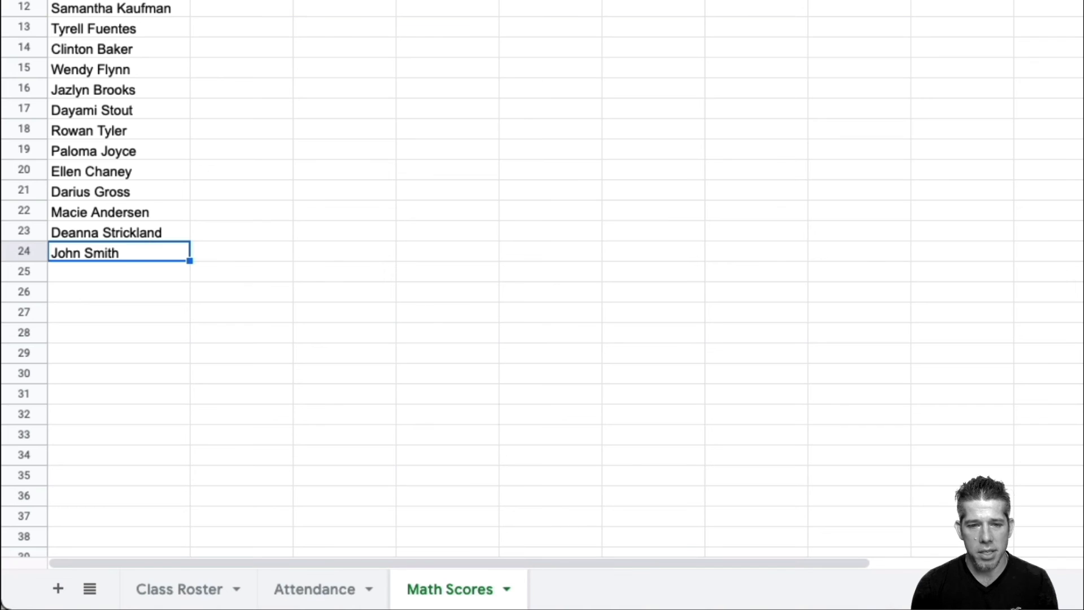
{"action": "key", "text": "BackSpace"}
{"action": "left_click", "coordinate": [282, 475]}
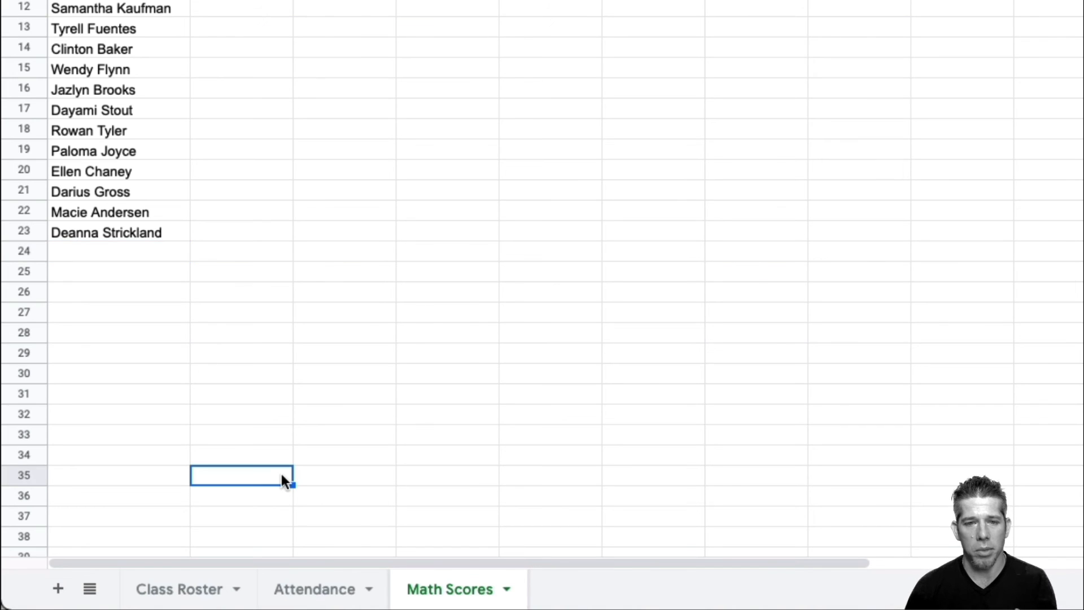
Step: Compare row 24 across the Attendance, Class Roster and Math Scores sheets and set C24 of Class Roster to New Student
{"action": "left_click", "coordinate": [316, 591]}
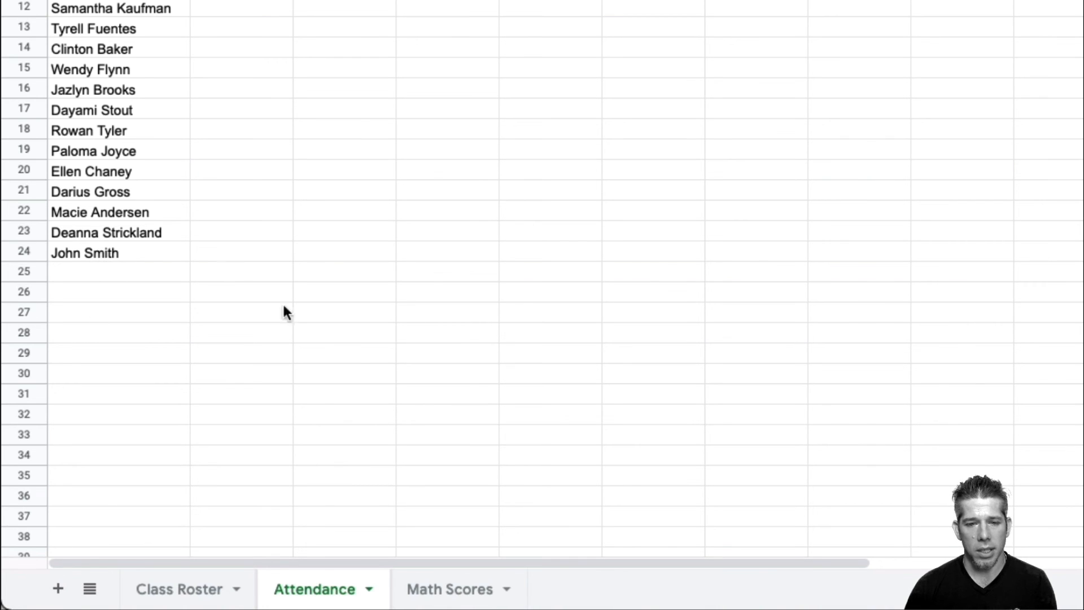
{"action": "left_click", "coordinate": [201, 588]}
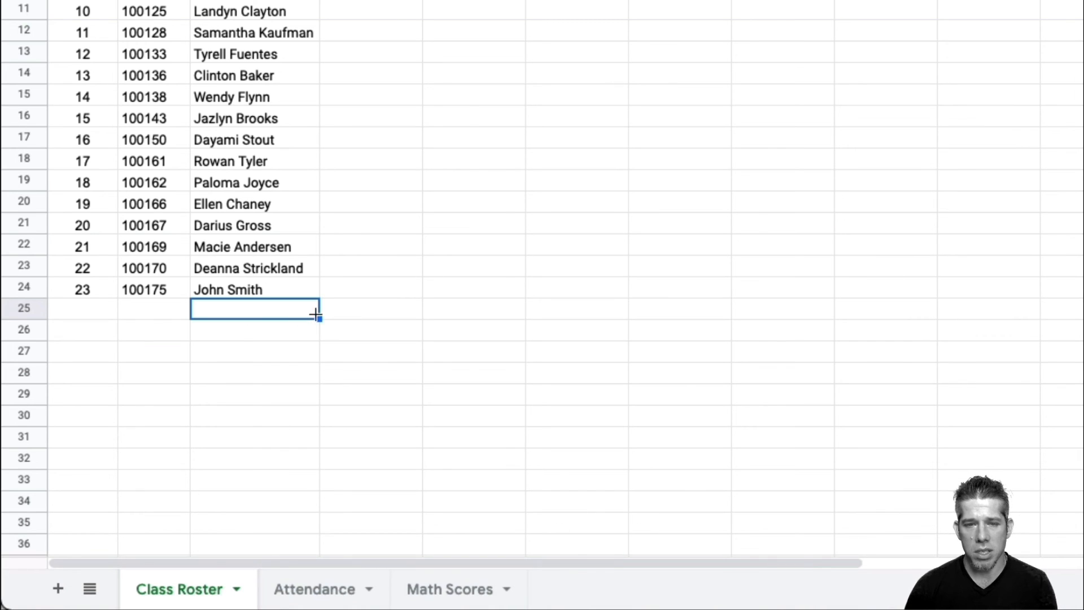
{"action": "left_click", "coordinate": [447, 590]}
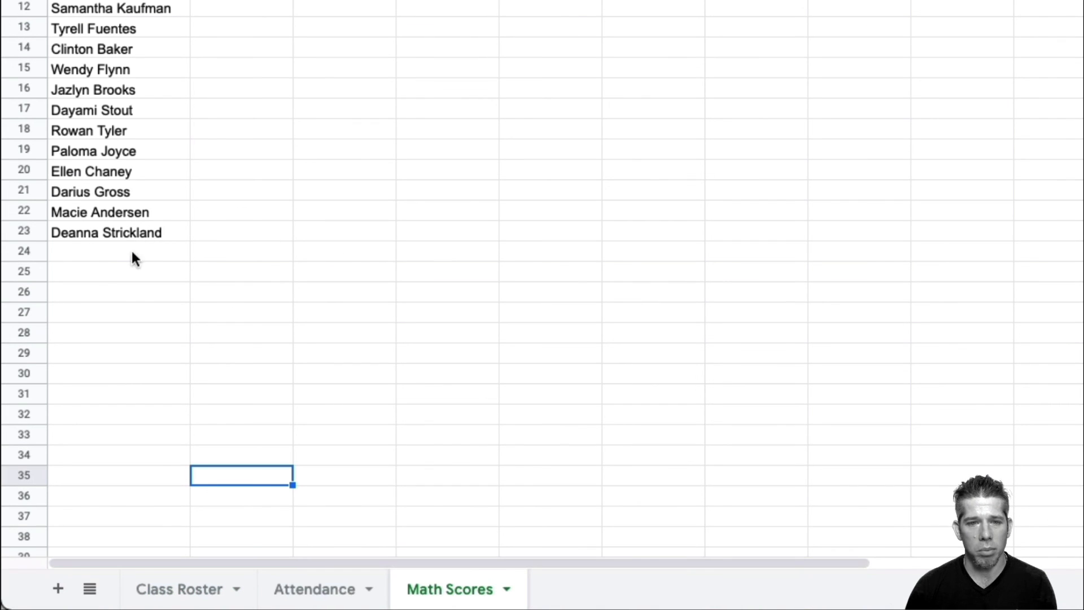
{"action": "left_click", "coordinate": [106, 251]}
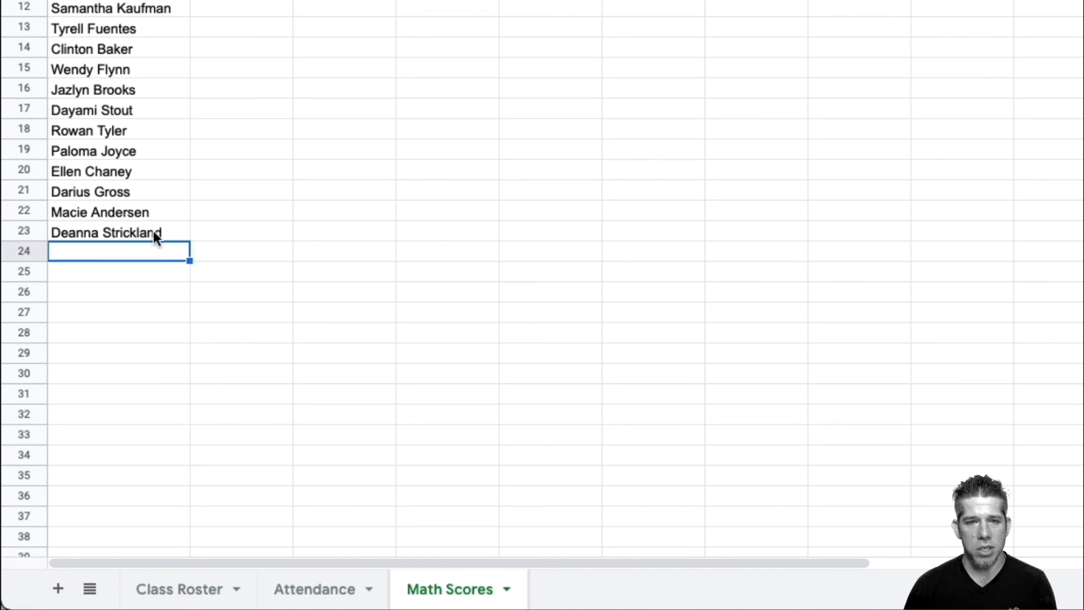
{"action": "left_click", "coordinate": [198, 599]}
{"action": "left_click", "coordinate": [235, 283]}
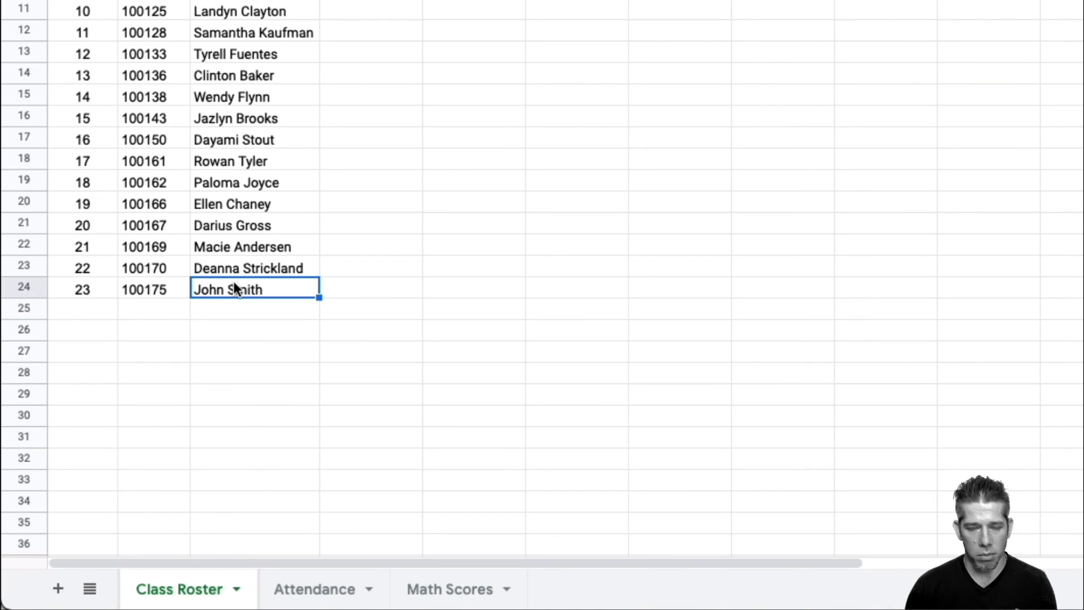
{"action": "type", "text": "New S"}
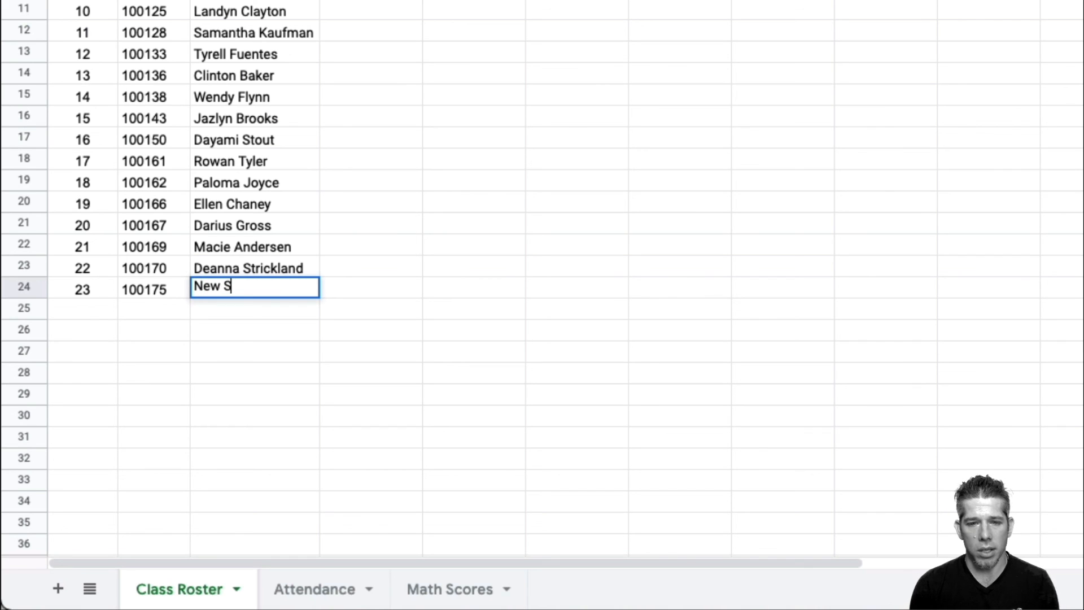
{"action": "type", "text": "tudent"}
{"action": "key", "text": "Return"}
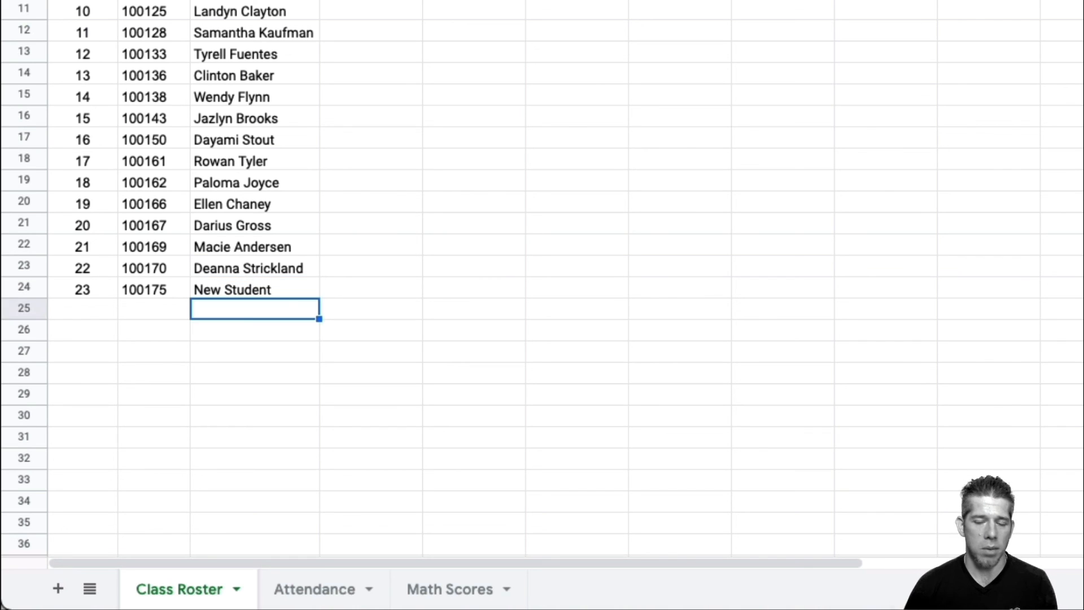
Step: Fill the roster link formula from A23 down to A24 on the Math Scores sheet
{"action": "left_click", "coordinate": [315, 589]}
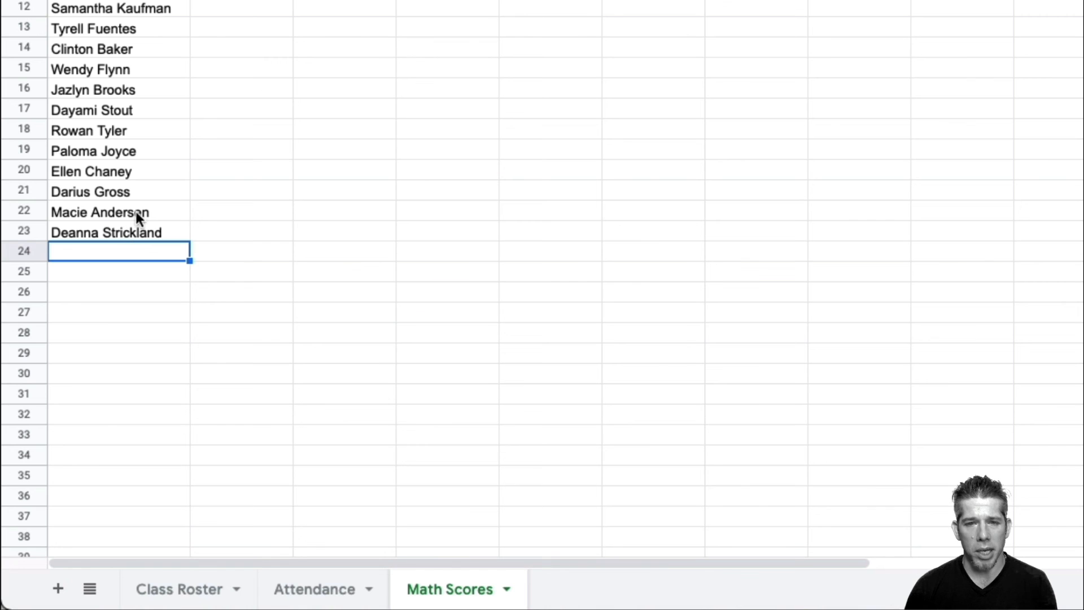
{"action": "left_click", "coordinate": [119, 561]}
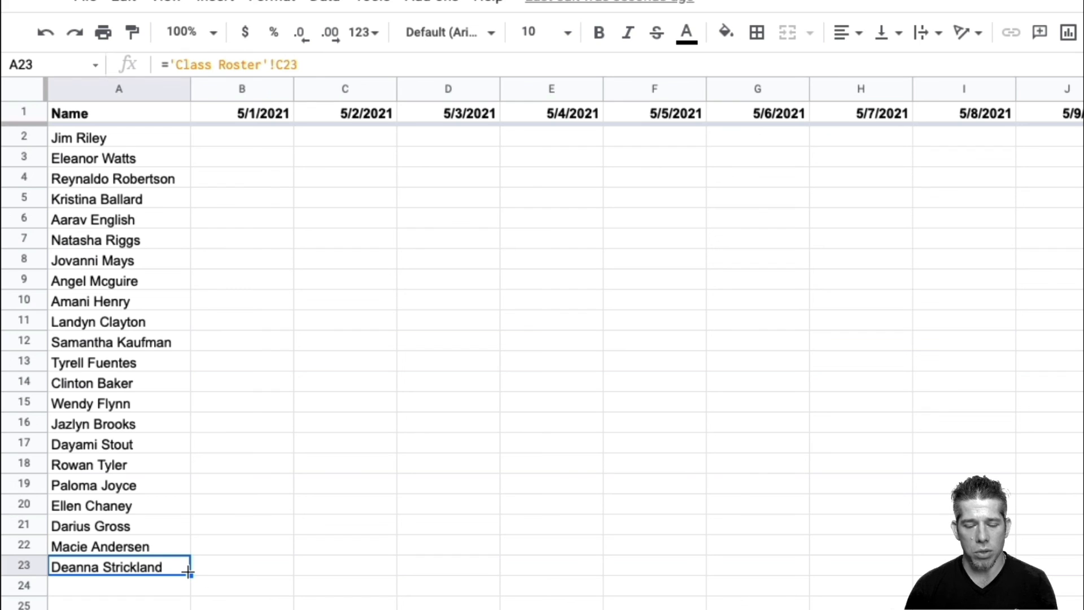
{"action": "left_click_drag", "start_coordinate": [188, 572], "coordinate": [190, 592]}
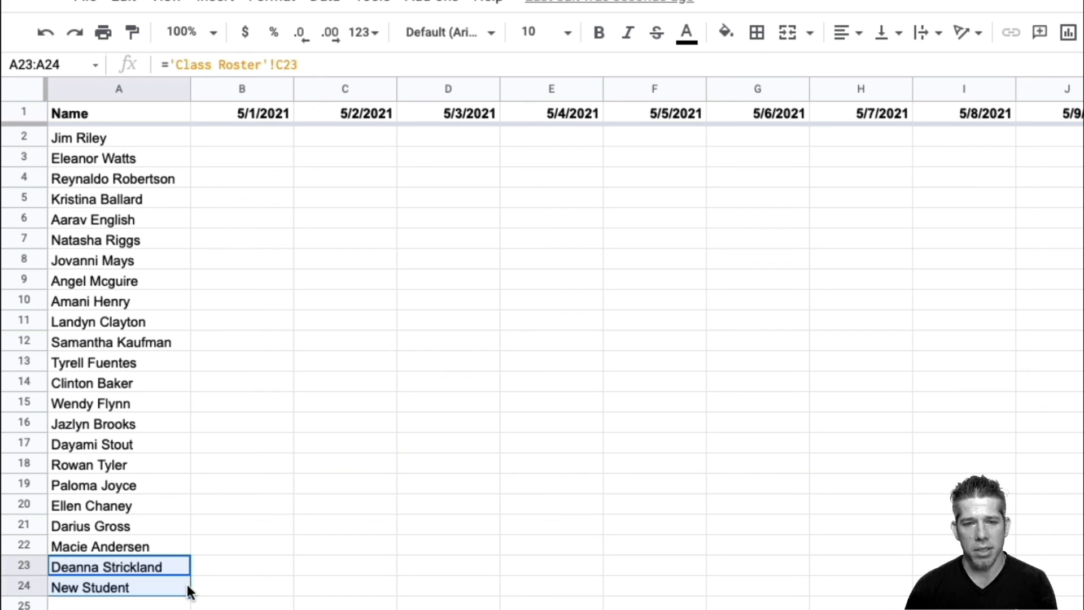
{"action": "left_click", "coordinate": [140, 587]}
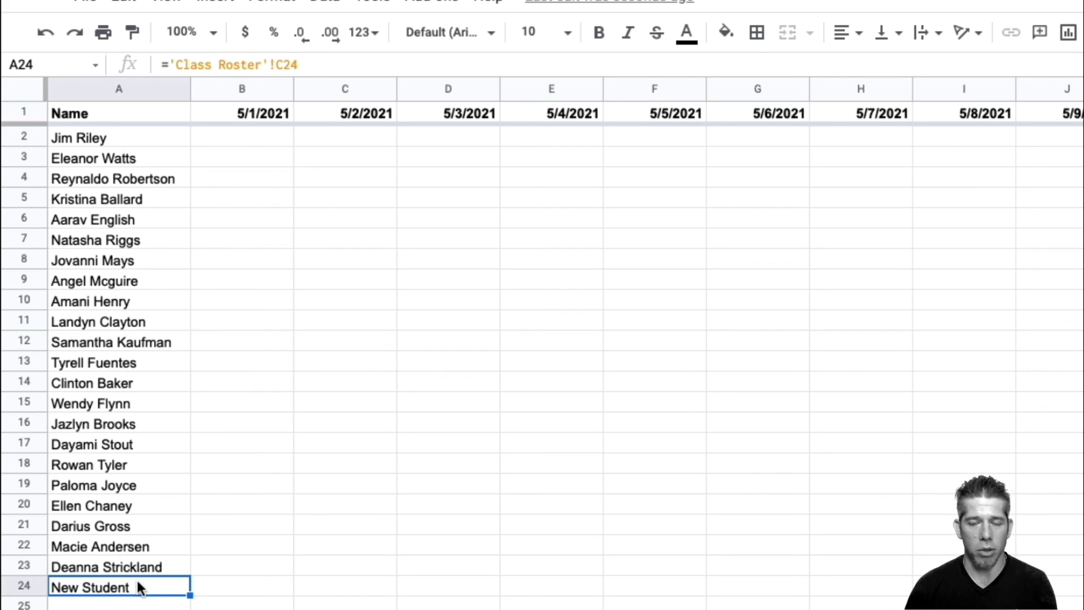